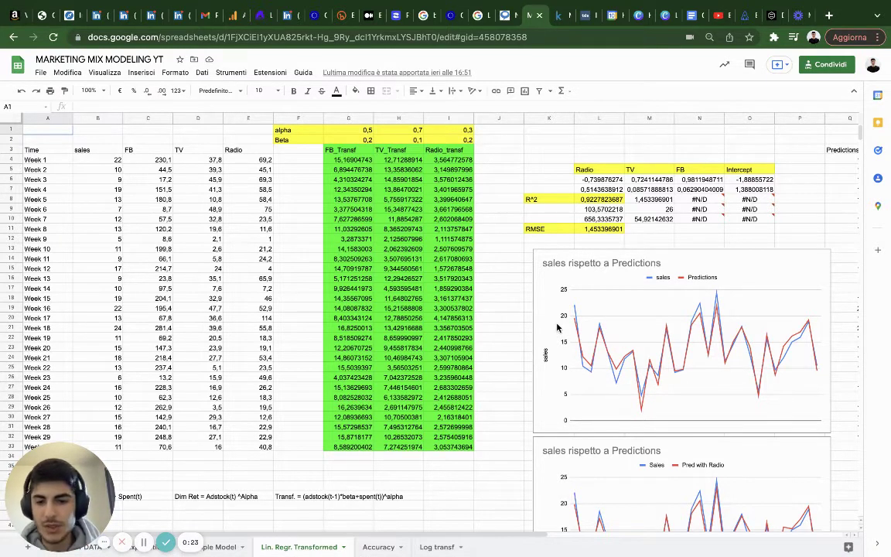
- On Lin. Regr. Transformed, select the alpha row F1:I1 (0,5, 0,7, 0,3)
scroll(542, 363, "down", 5)
scroll(557, 328, "up", 5)
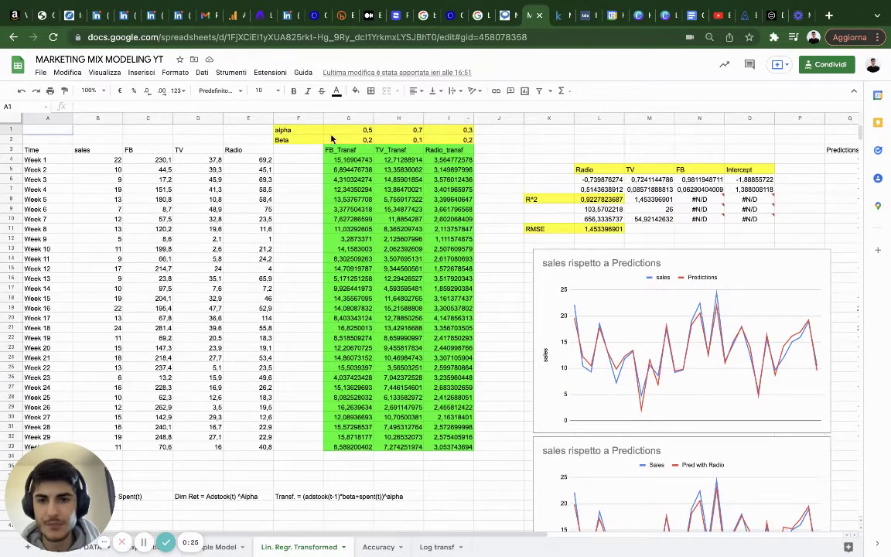
left_click_drag(298, 130, 465, 131)
key("ctrl+c")
left_click_drag(55, 478, 497, 298)
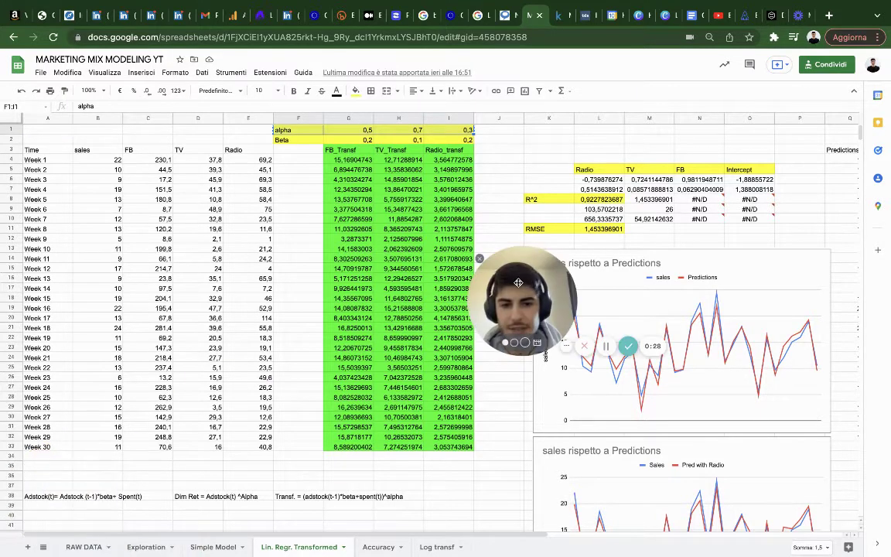
- Add a new sheet, Foglio13, and paste the alpha row into F1:I1
left_click(27, 546)
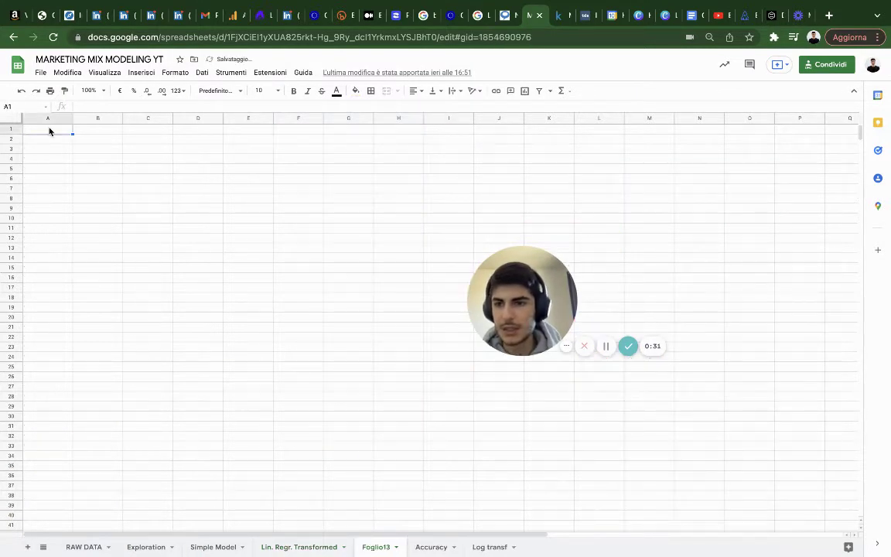
left_click(318, 130)
key("ctrl+v")
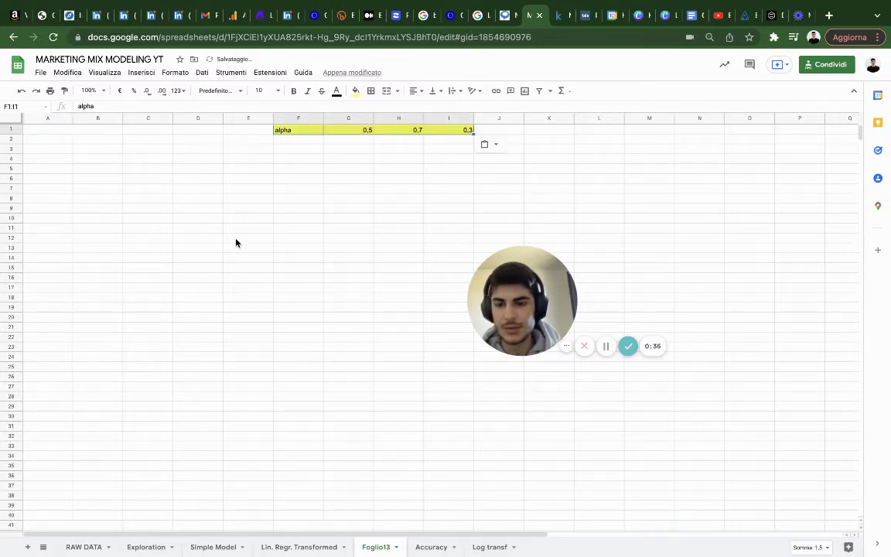
- Copy the FB, TV and Radio spend columns into C2 of Foglio13 and clear the #RIF! cells
left_click(299, 546)
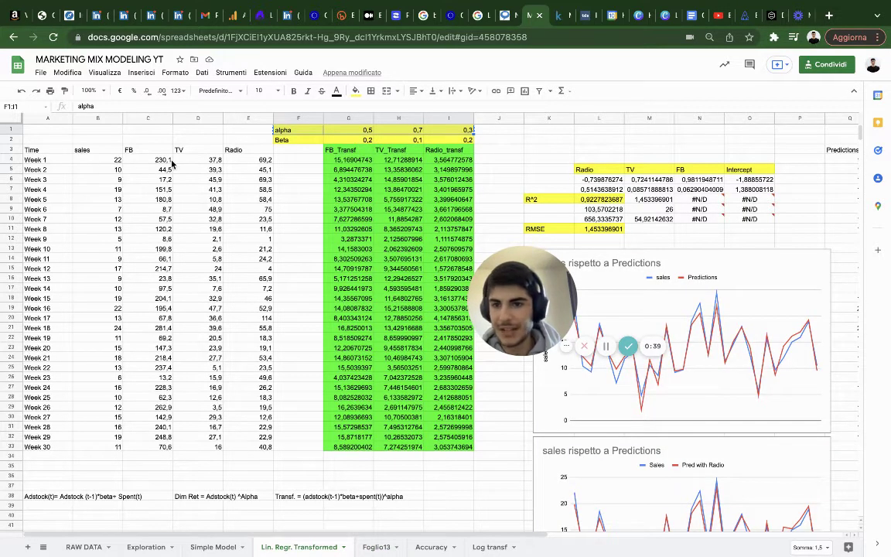
left_click_drag(128, 150, 257, 453)
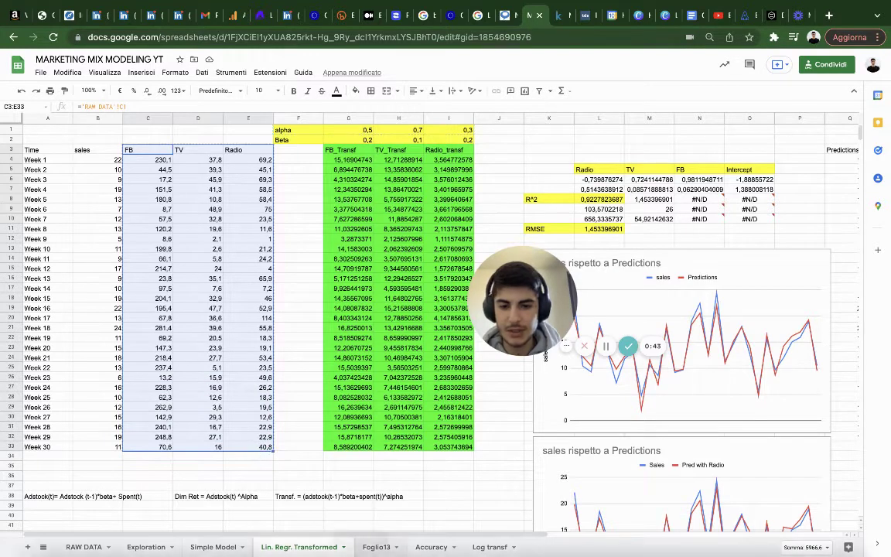
key("alt+Down")
left_click(168, 137)
type("#RIF!\t#RIF!\t#RIF! FB\tTV\tRadio 230,1\t37,8\t69,2 44,5\t39,3\t45,1 17,2\t45,9\t69,3 151,5\t41,3\t58,5 180,8\t10,8\t58,4 8,7\t48,9\t75 57,5\t32,8\t23,5 120,2\t19,6\t11,6 8,6\t2,1\t1 199,8\t2,6\t21,2 66,1\t5,8\t24,2 214,7\t24\t4 23,8\t35,1\t65,9 97,5\t7,6\t7,2 204,1\t32,9\t46 195,4\t47,7\t52,9 67,8\t36,6\t114 281,4\t39,6\t55,8 69,2\t20,5\t18,3 147,3\t23,9\t19,1 218,4\t27,7\t53,4 237,4\t5,1\t23,5 13,2\t15,9\t49,6 228,3\t16,9\t26,2 62,3\t12,6\t18,3 262,9\t3,5\t19,5 142,9\t29,3\t12,6 240,1\t16,7\t22,9 248,8\t27,1\t22,9")
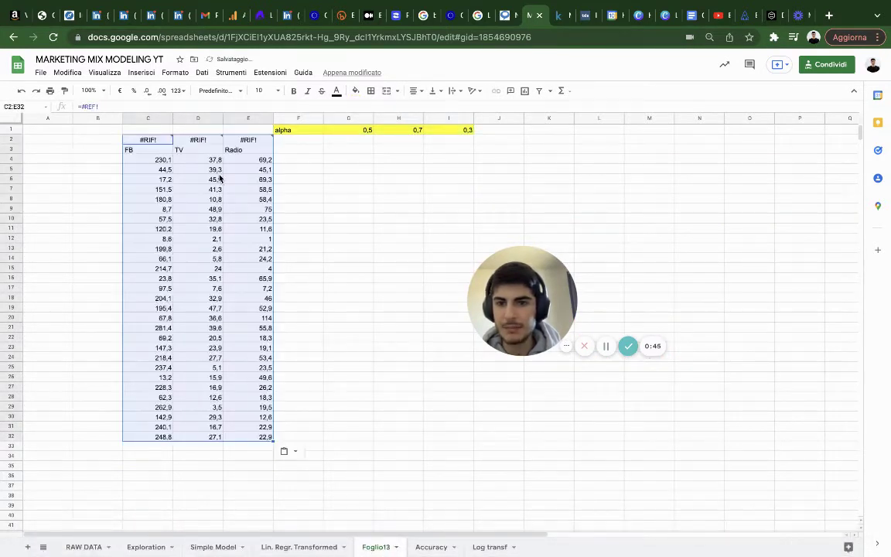
left_click_drag(164, 142, 247, 143)
key("Delete")
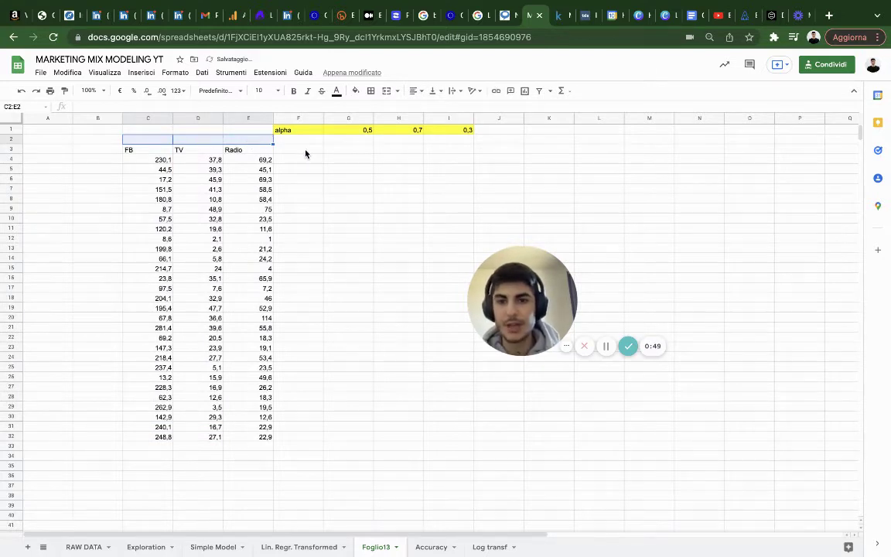
- Enter headers FB_Transformed, TV_Transformed and Radio_Transformed in G3, H3 and I3
double_click(338, 149)
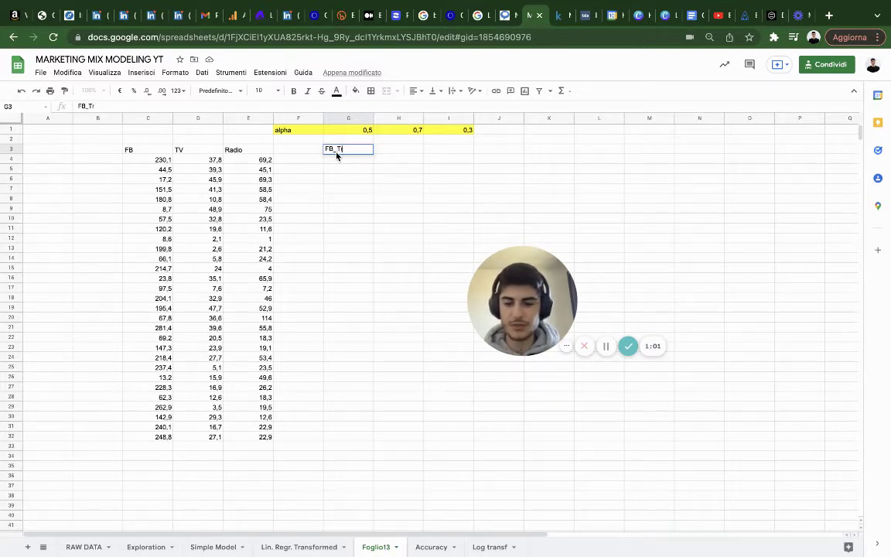
type("ormed")
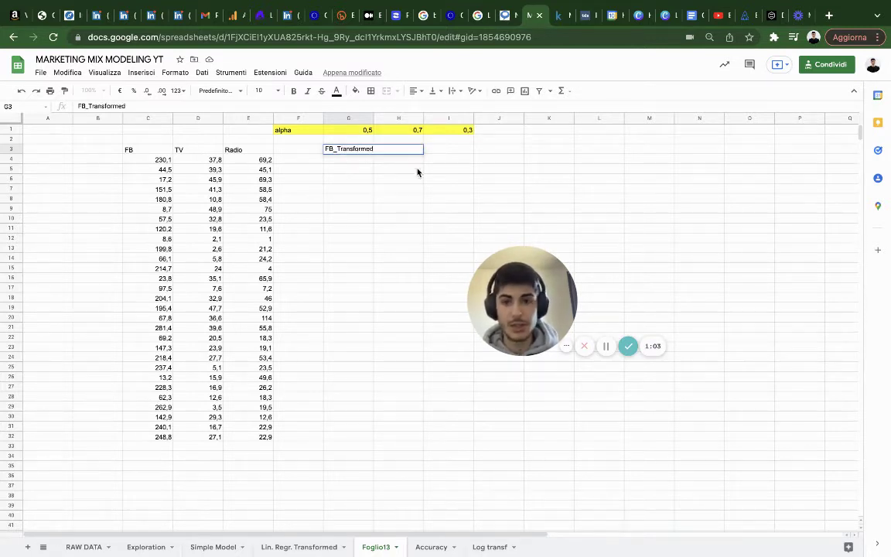
left_click(416, 172)
double_click(416, 149)
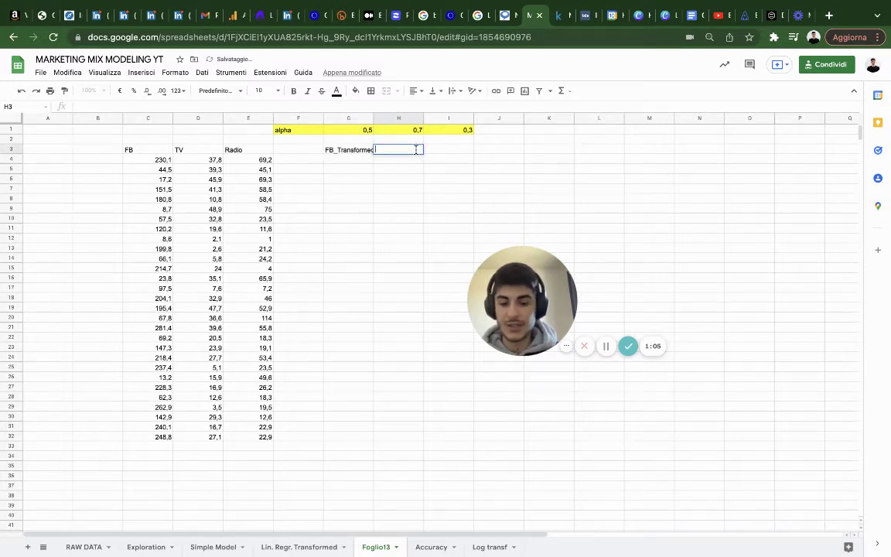
type("TV")
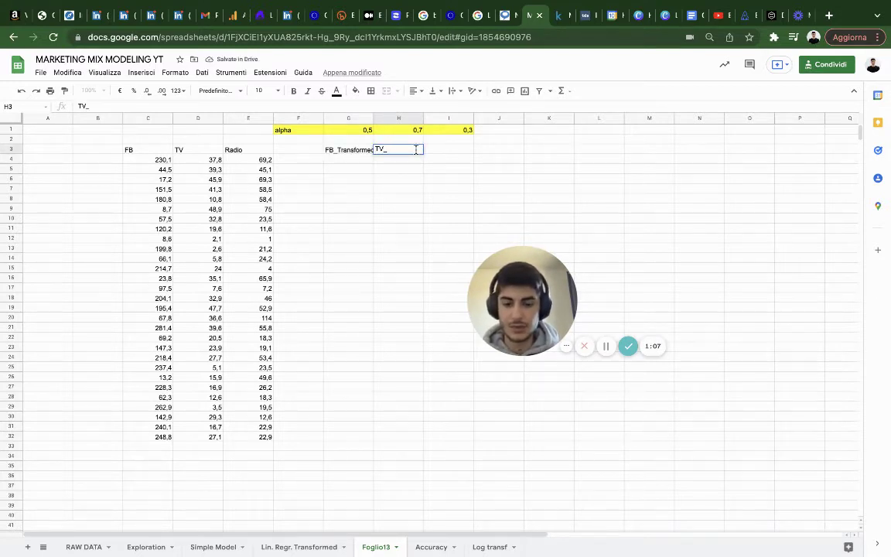
type("_Transformed")
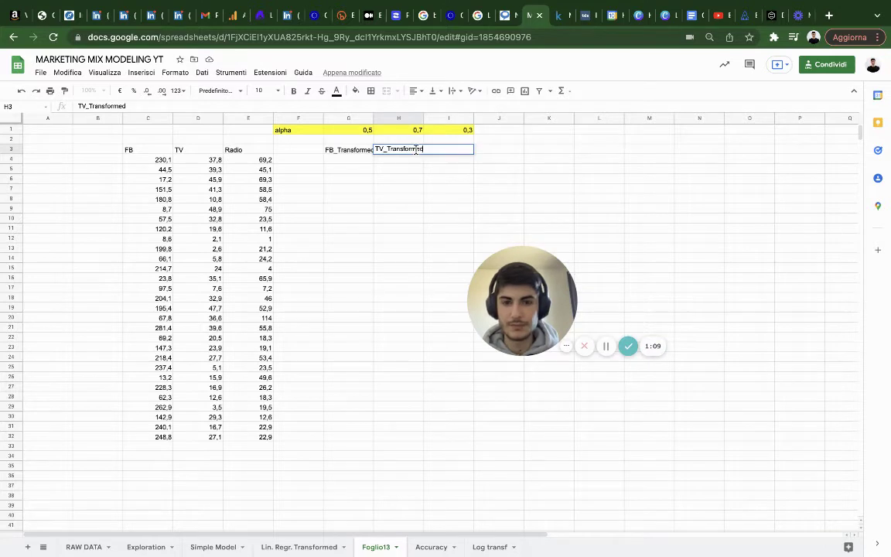
left_click(427, 150)
double_click(455, 149)
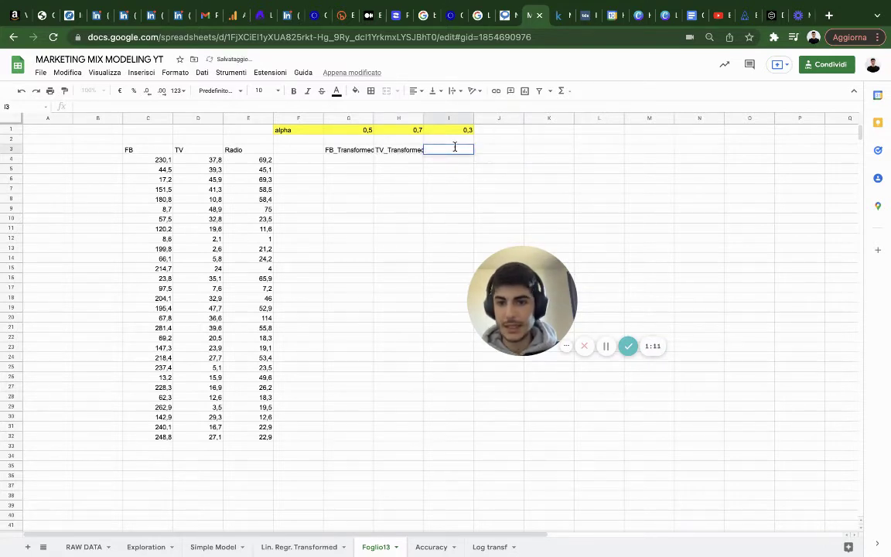
type("Radio")
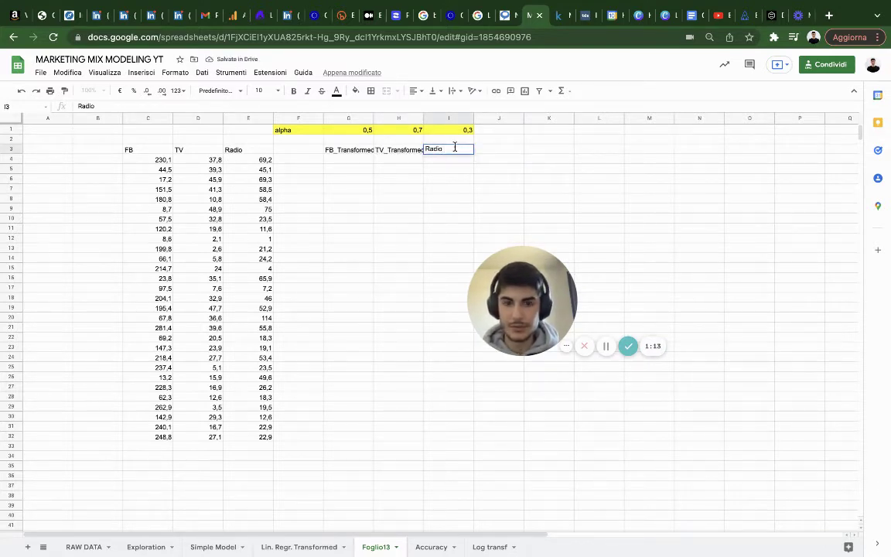
type("_Transformed")
left_click(447, 202)
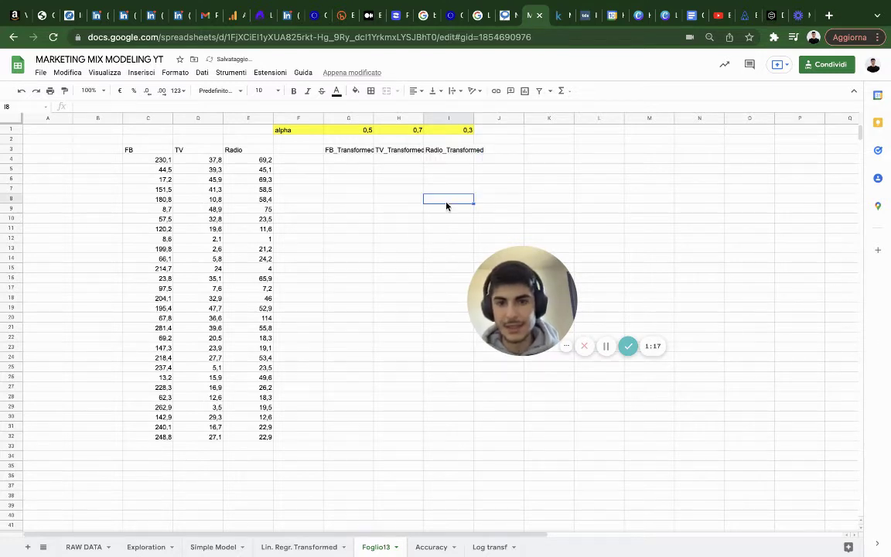
- Enter a formula in G4 combining FB spend C4 with the row-locked alpha G$1
left_click(338, 159)
type("=")
left_click(154, 160)
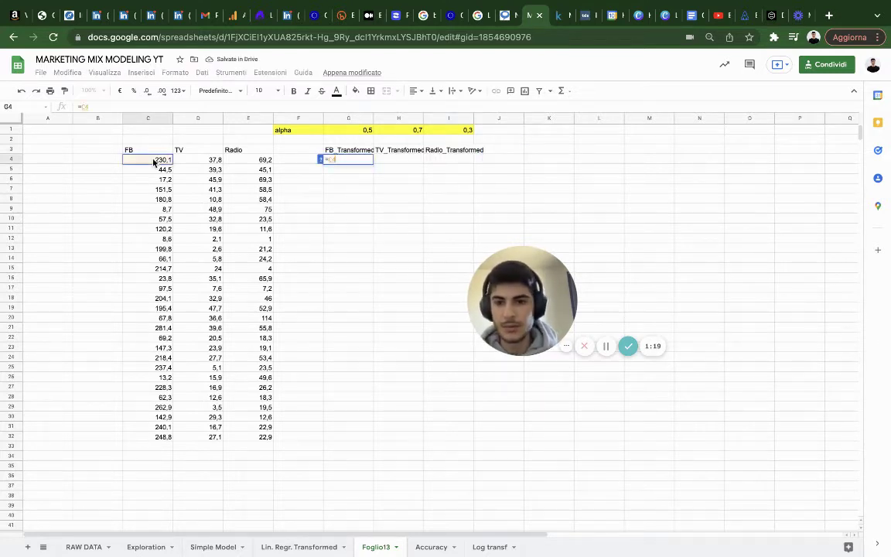
type("*")
left_click(361, 132)
left_click(340, 159)
type("$G$1")
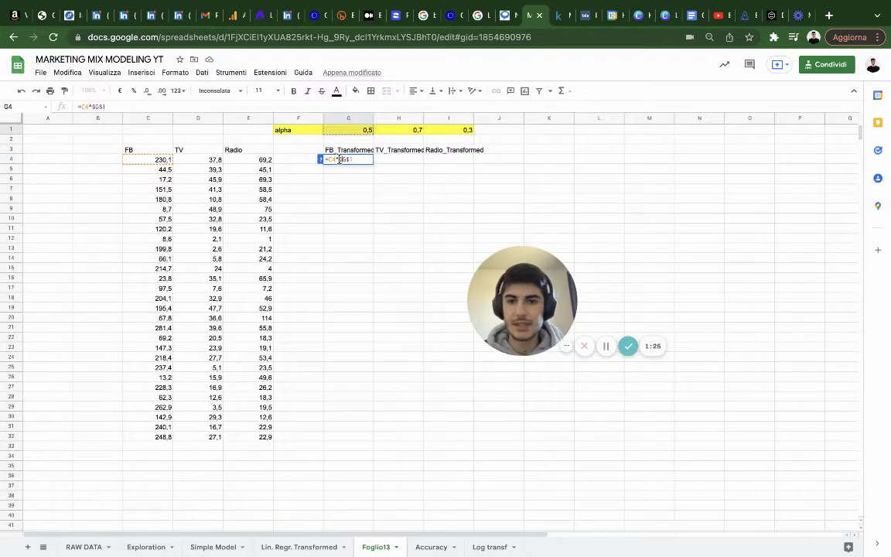
key("Return")
- Fill the G4 formula down to row 32 and across to column I
left_click(365, 160)
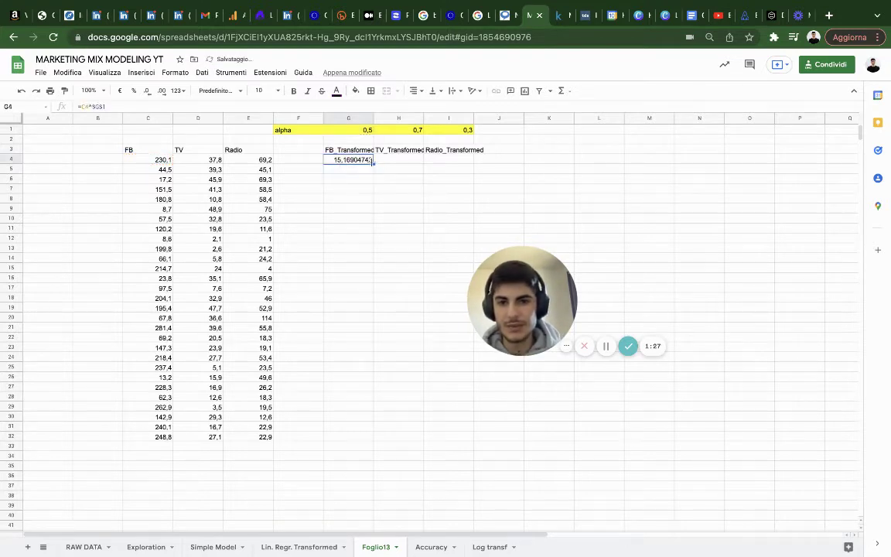
left_click_drag(372, 164, 370, 438)
left_click(369, 160)
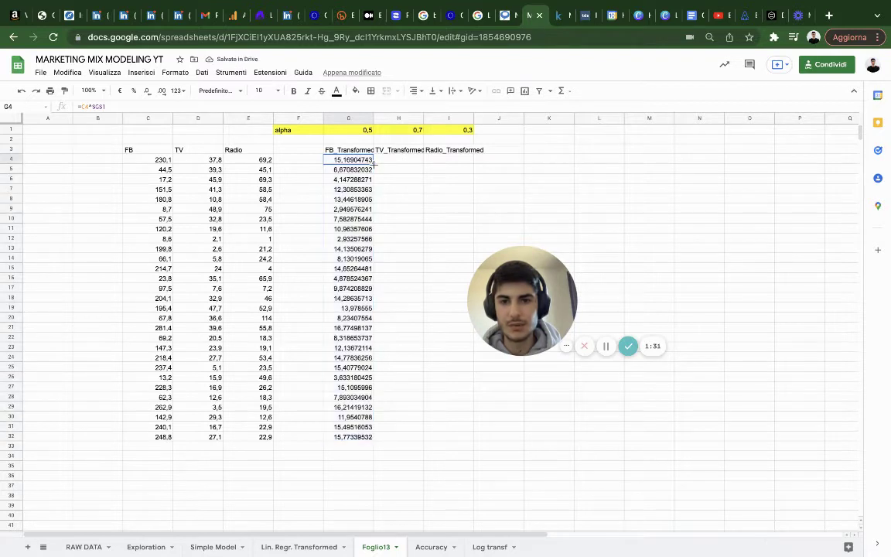
left_click_drag(372, 163, 464, 437)
left_click(512, 436)
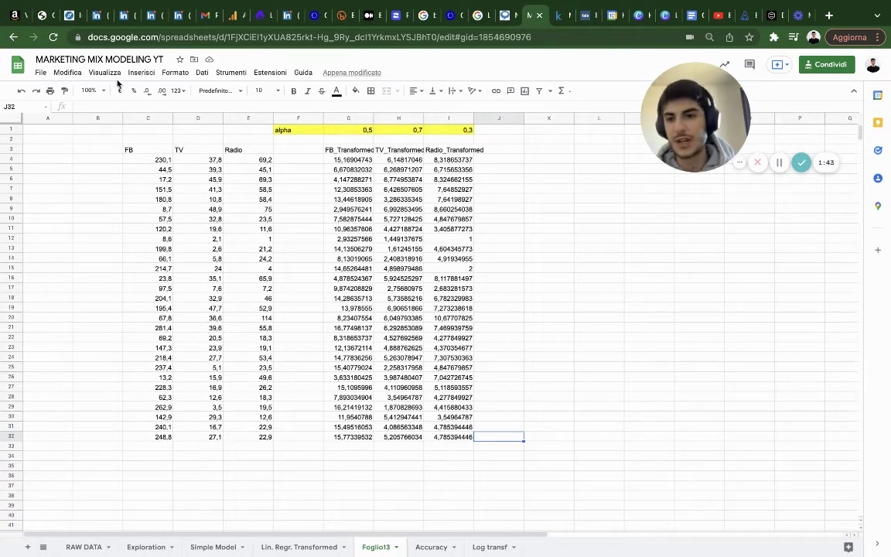
- Insert a scatter chart and move it beside the table
left_click(175, 73)
left_click(136, 74)
left_click(133, 75)
key("Escape")
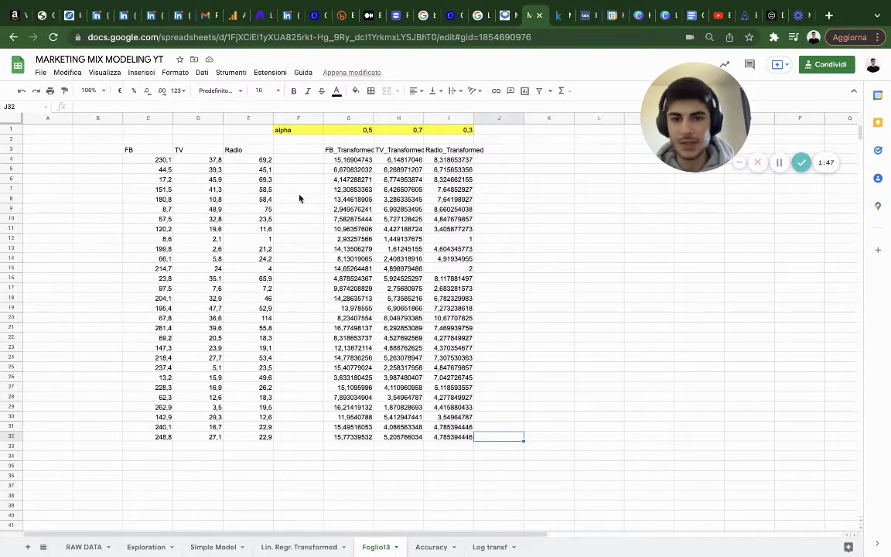
left_click_drag(451, 237, 572, 249)
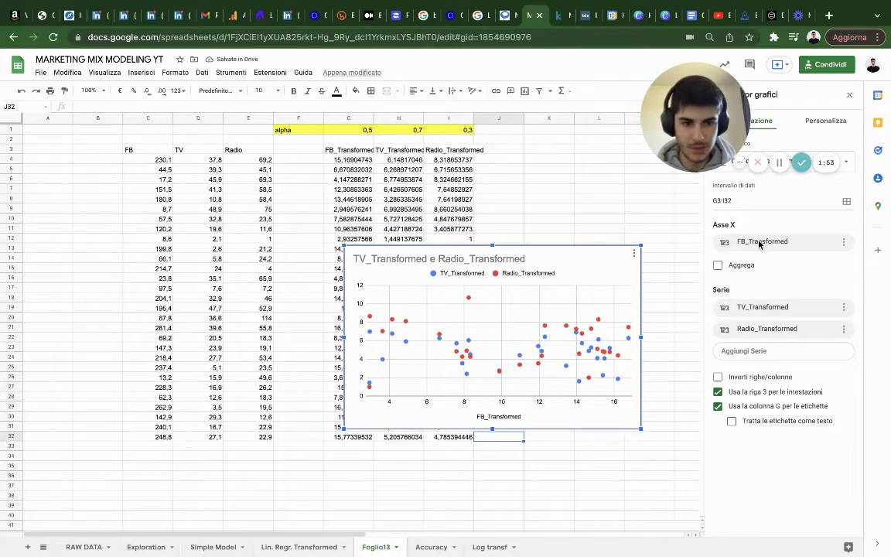
- Set the chart's X-axis range to the raw FB spend column C3:C32
left_click(760, 243)
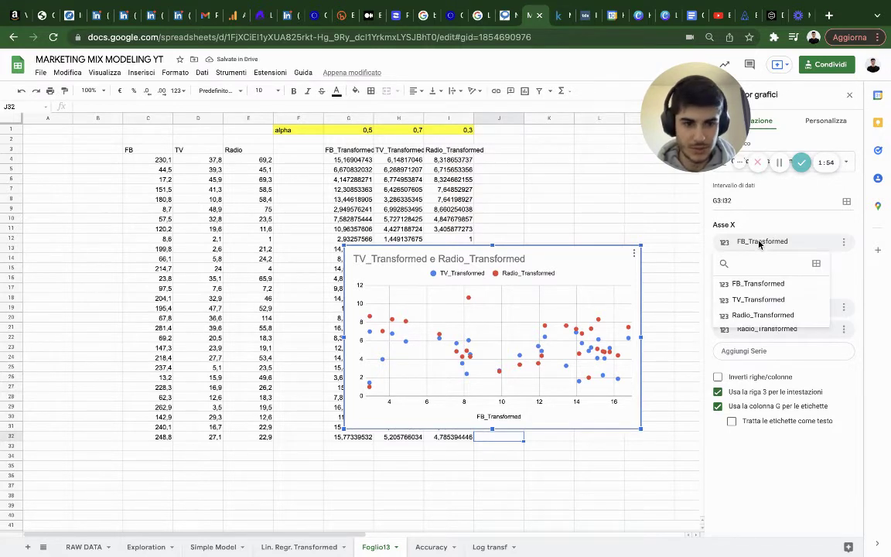
left_click(816, 264)
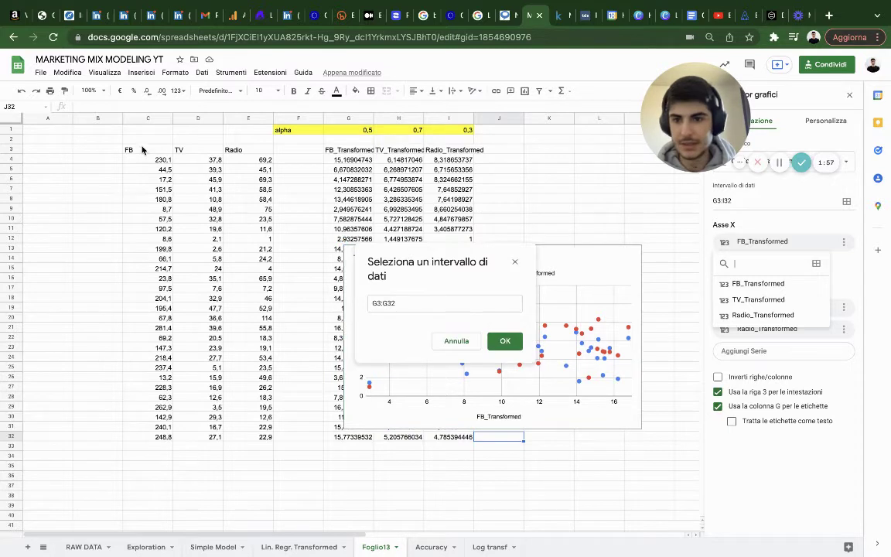
left_click_drag(141, 149, 147, 437)
left_click(505, 341)
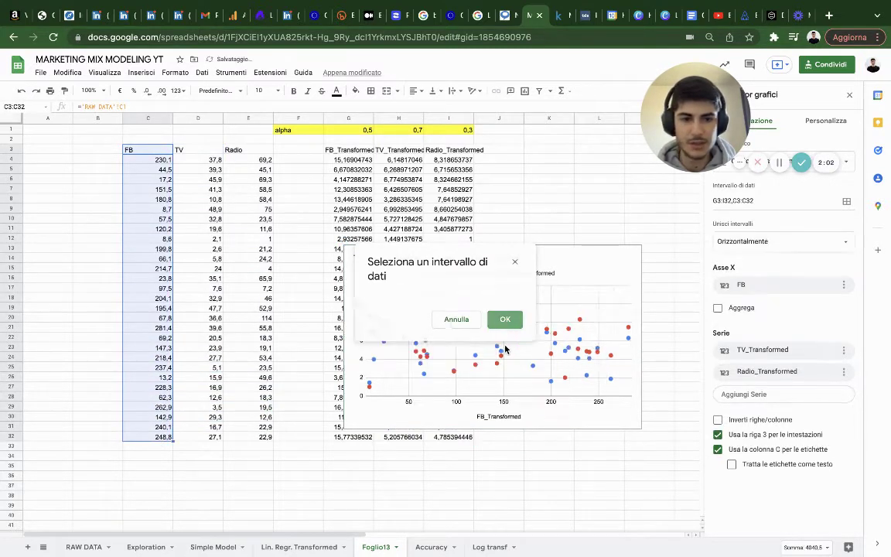
- Remove the TV and Radio series, plot FB_Transformed instead, and keep ranges combined horizontally
left_click(844, 351)
left_click(792, 371)
left_click(843, 351)
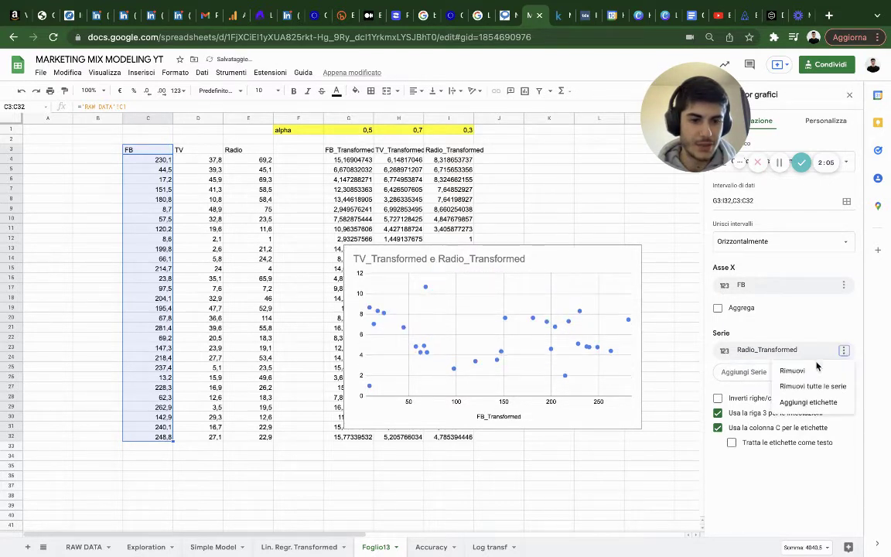
left_click(812, 371)
left_click(805, 354)
left_click(796, 394)
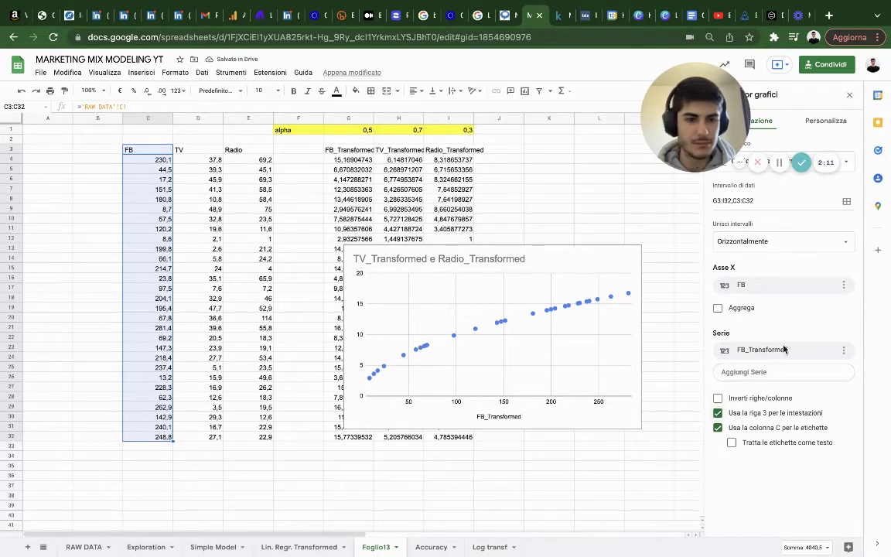
left_click(764, 252)
left_click(758, 240)
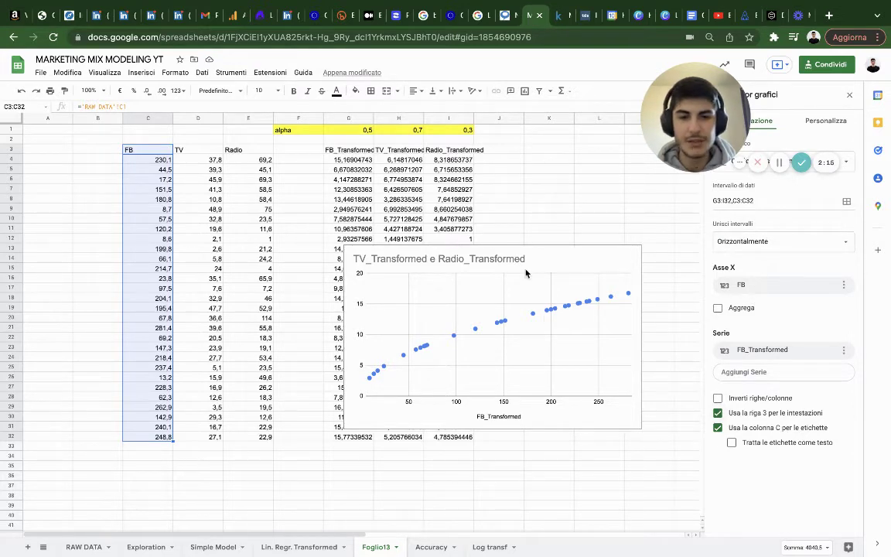
- Shift the FB_Transformed chart slightly to the right
left_click(522, 269)
left_click_drag(522, 269, 591, 275)
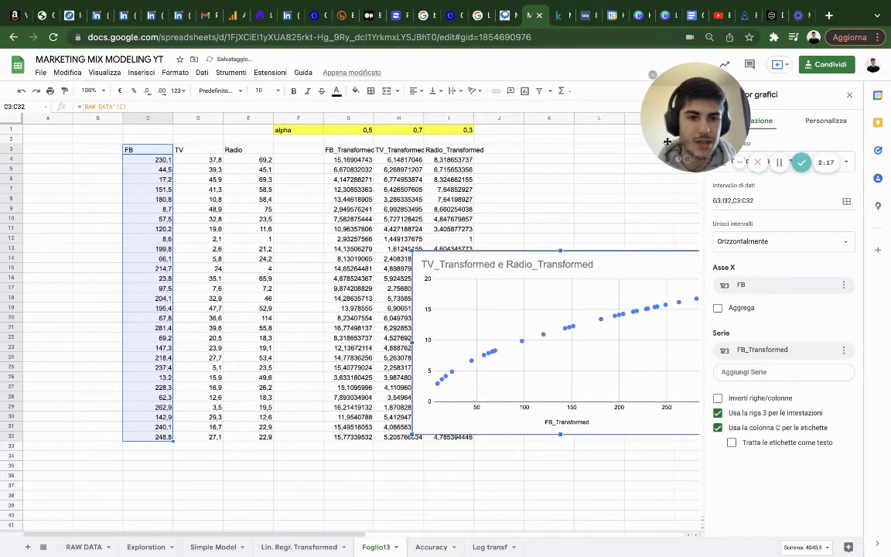
left_click_drag(666, 142, 510, 143)
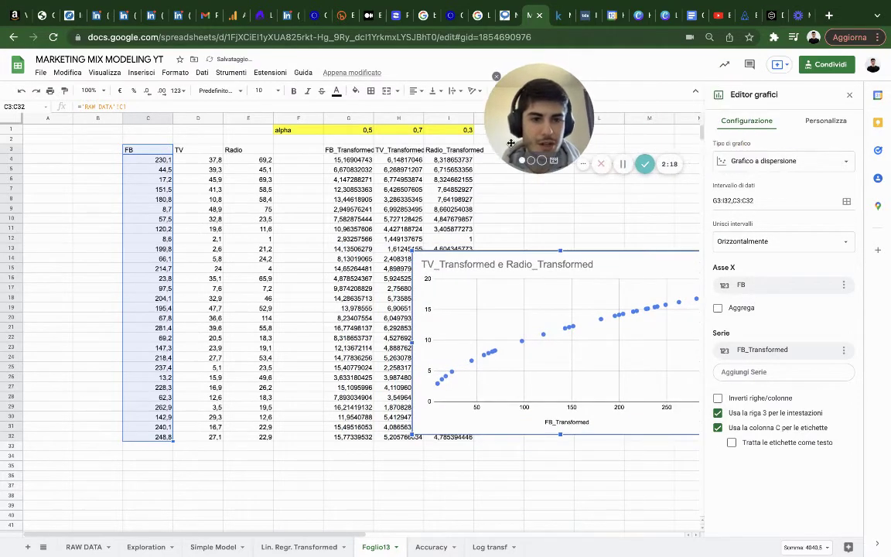
- Add a power-series trendline with R² in the legend to the FB_Transformed series, then close the editor
left_click(829, 122)
left_click(739, 207)
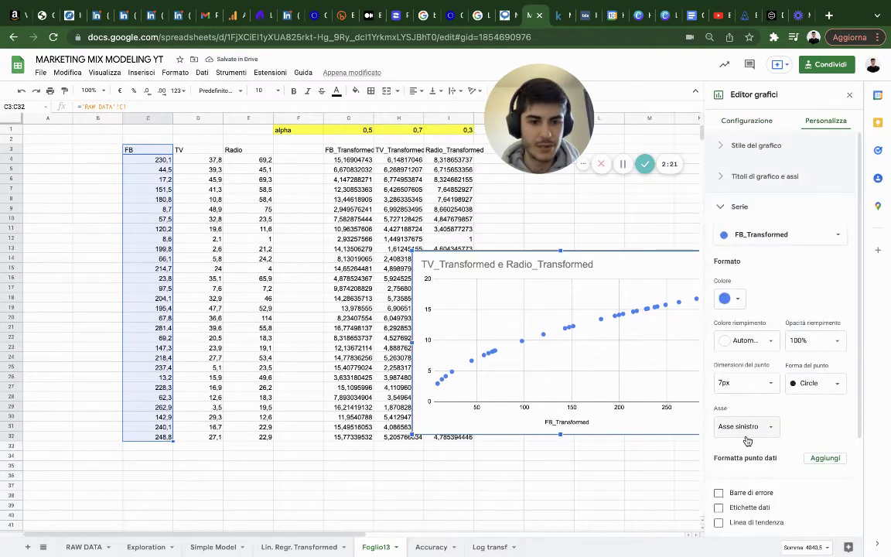
scroll(740, 439, "down", 2)
left_click(718, 395)
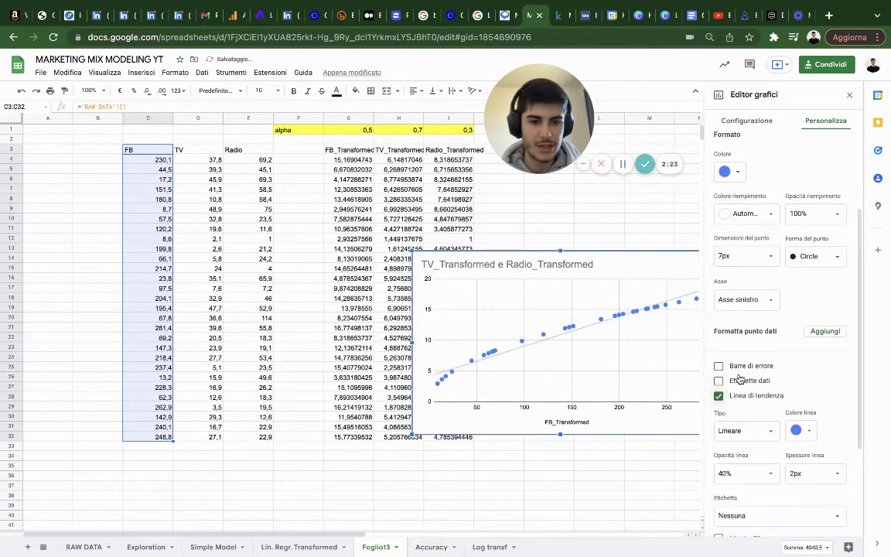
scroll(733, 430, "down", 3)
left_click(719, 418)
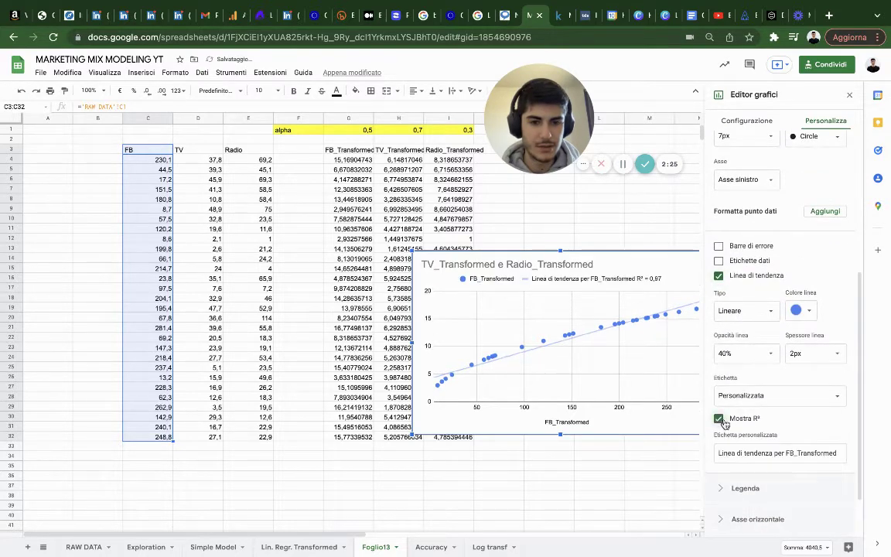
scroll(735, 302, "up", 3)
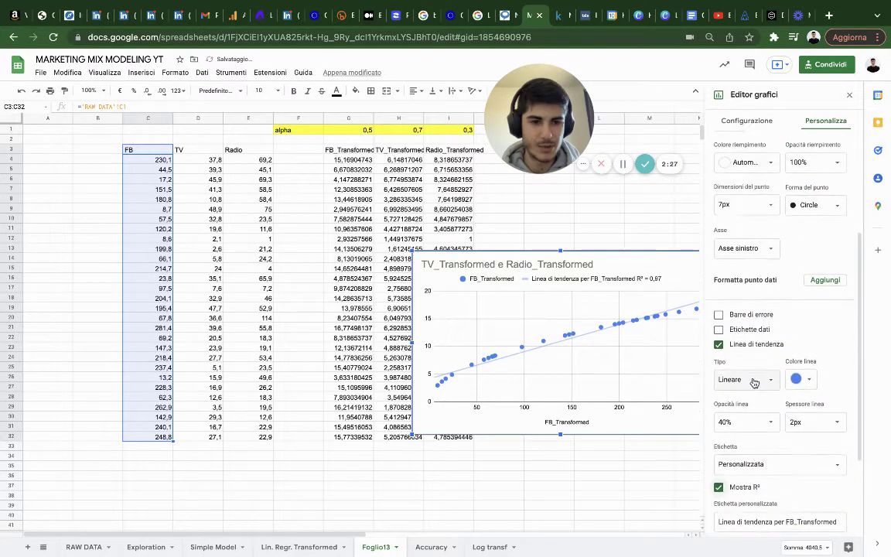
left_click(747, 379)
left_click(755, 440)
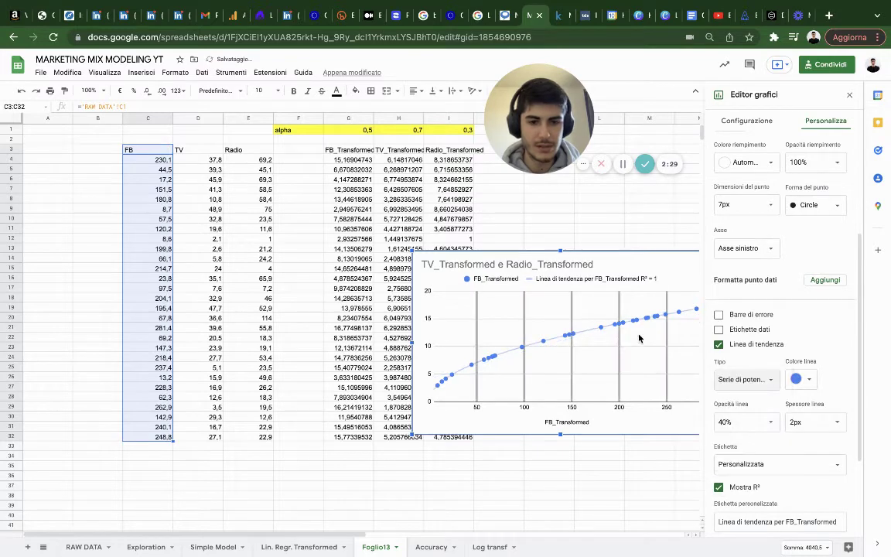
left_click(644, 228)
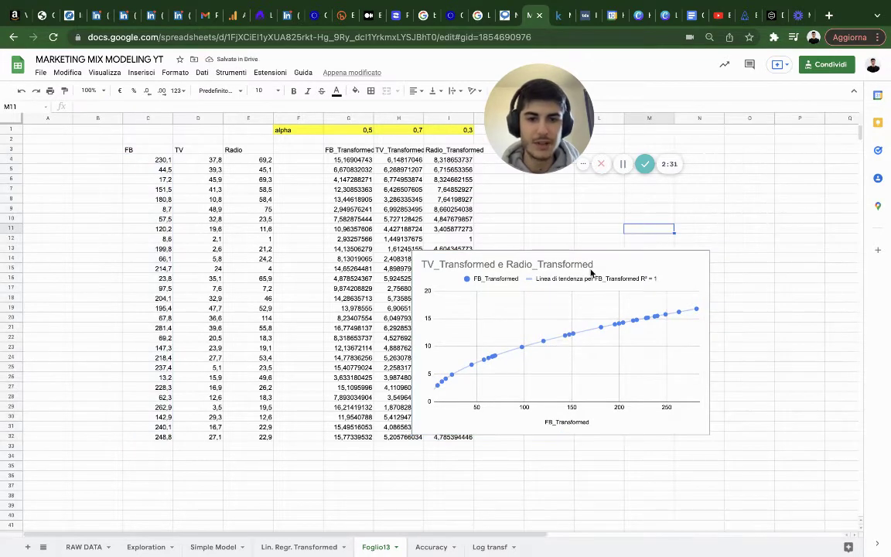
- Move the FB_Transformed chart up and right beside the transformed columns, then deselect it
left_click(655, 269)
left_click_drag(656, 270, 731, 223)
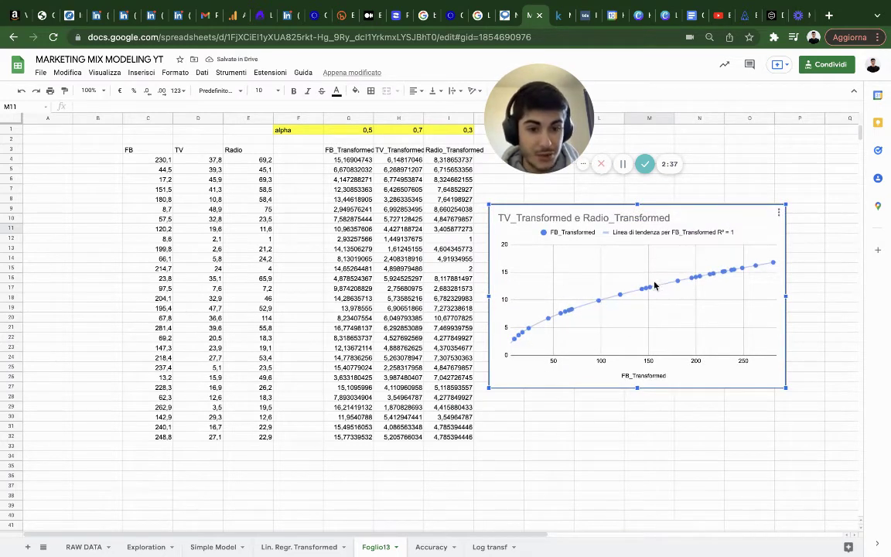
mouse_move(678, 285)
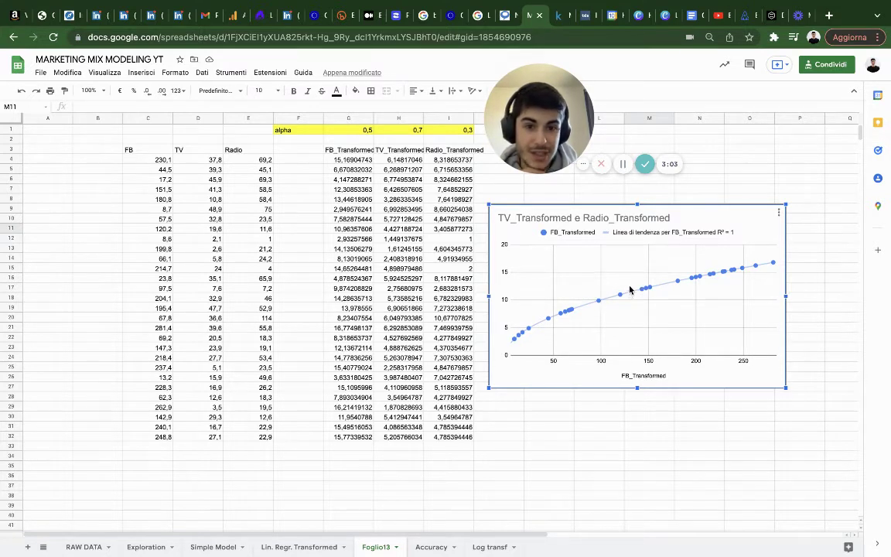
mouse_move(644, 291)
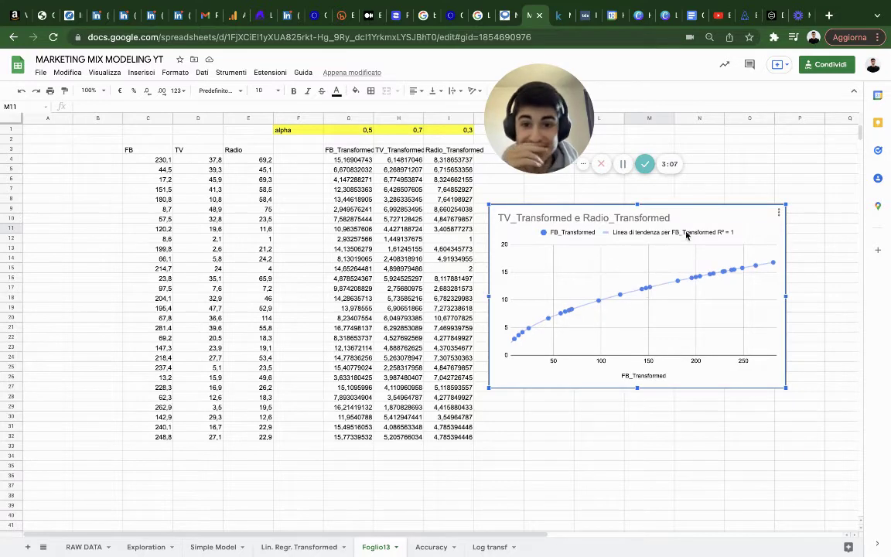
key("Escape")
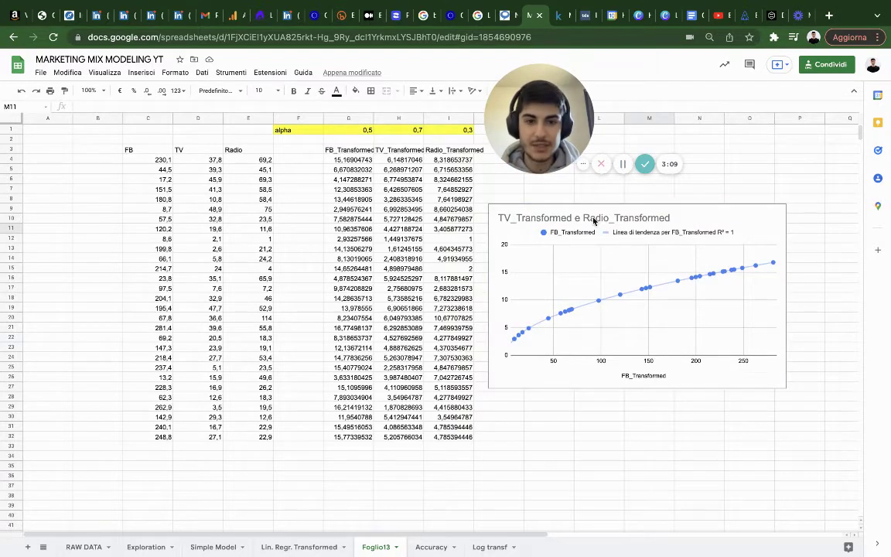
- Change the chart title to 'FB_Transformed e FB_Transformed', replacing TV and Radio with FB
double_click(518, 217)
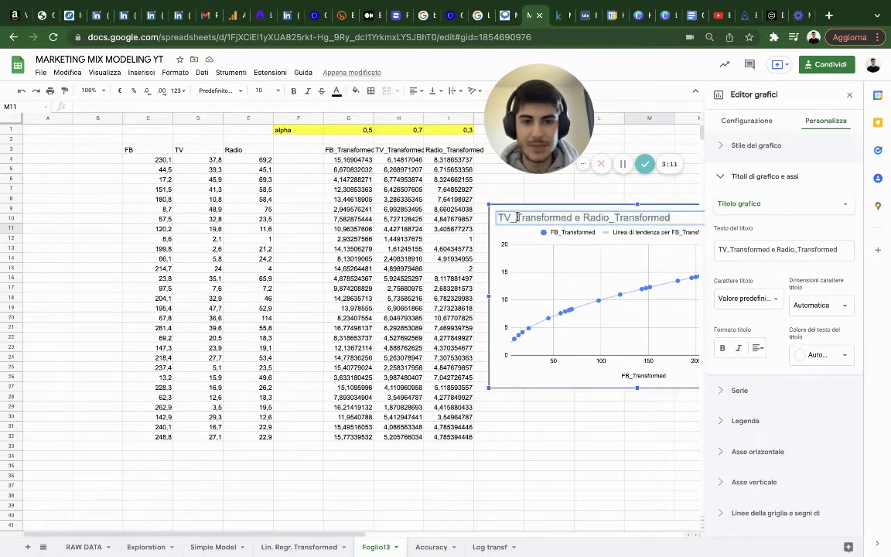
key("BackSpace")
key("BackSpace")
type("FB")
left_click_drag(608, 219, 578, 219)
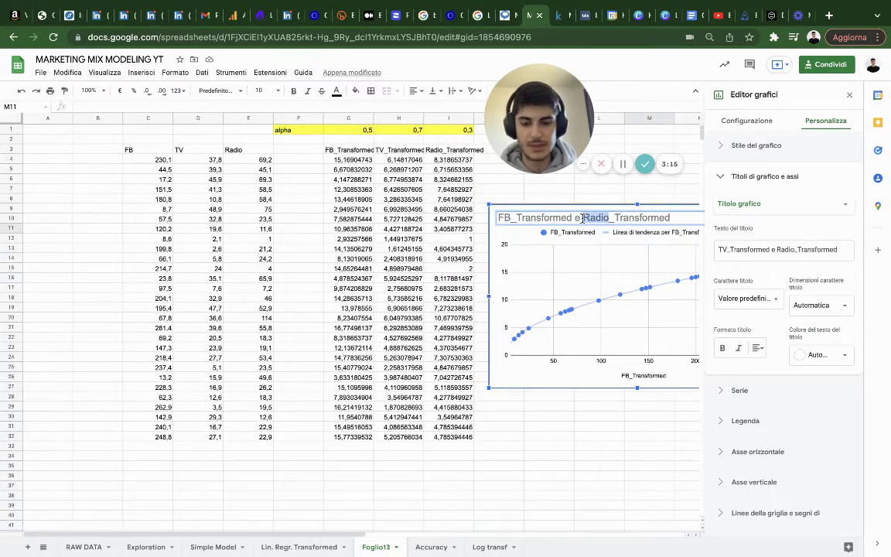
type("FB")
- Paste a duplicate of the chart below the first and nudge it upward
left_click(558, 373)
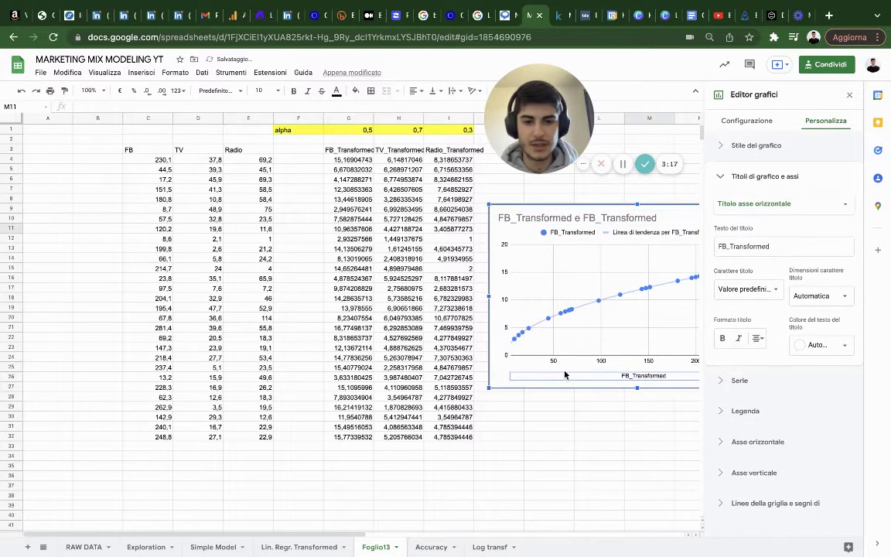
left_click(499, 361)
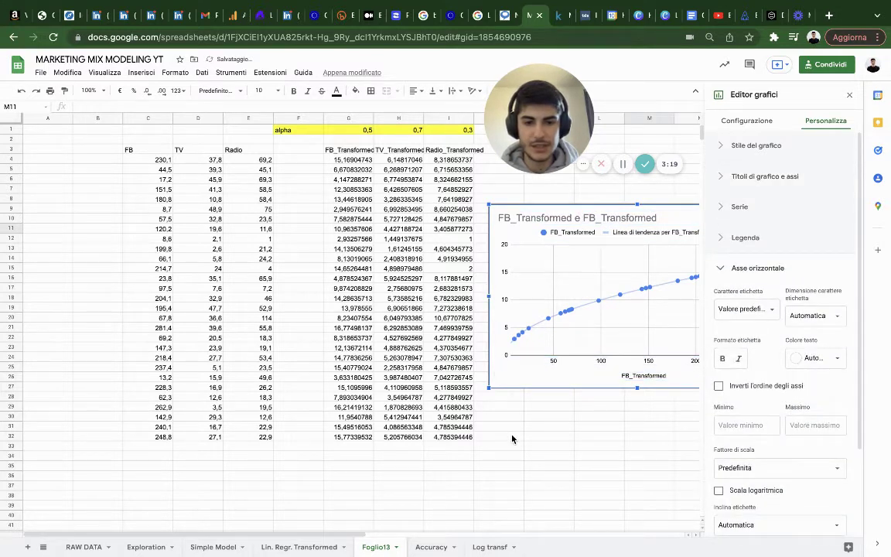
key("ctrl+v")
left_click_drag(523, 362, 533, 308)
- Set the duplicate chart's X-axis range to the TV column D3:D32
double_click(533, 307)
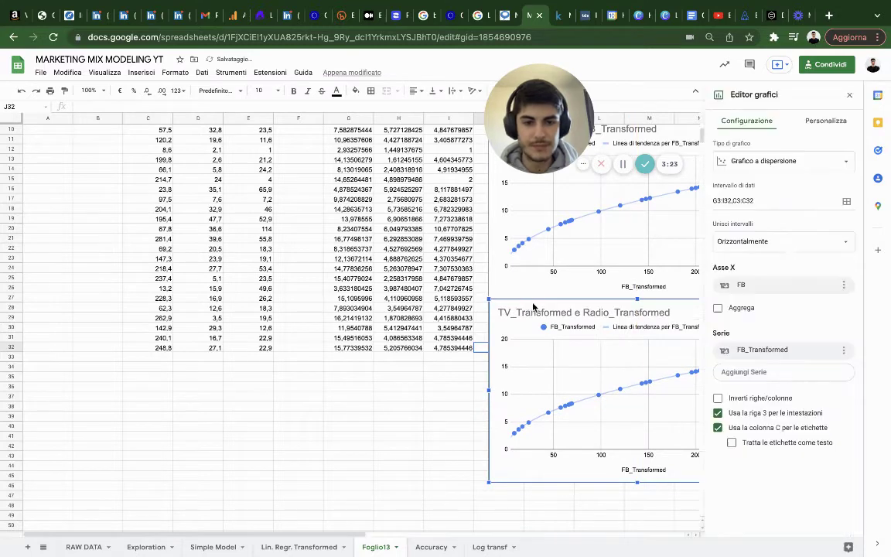
left_click(750, 286)
left_click(819, 306)
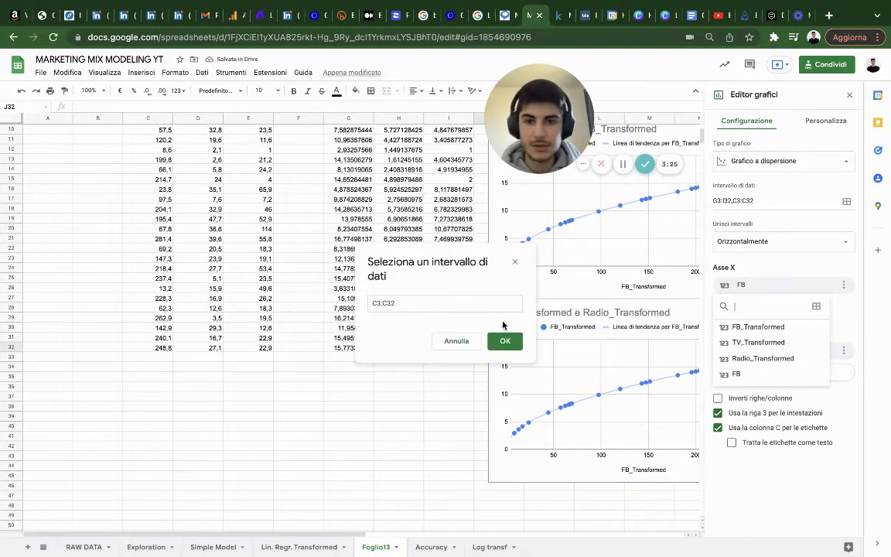
scroll(324, 301, "up", 3)
left_click_drag(205, 150, 209, 433)
left_click(504, 341)
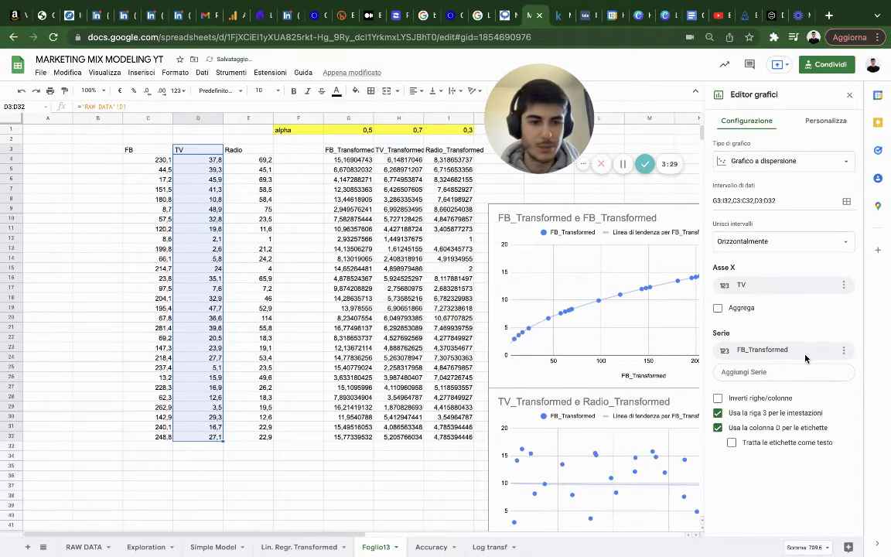
- Plot TV_Transformed as the duplicate chart's series and inspect the resulting curve
left_click(773, 350)
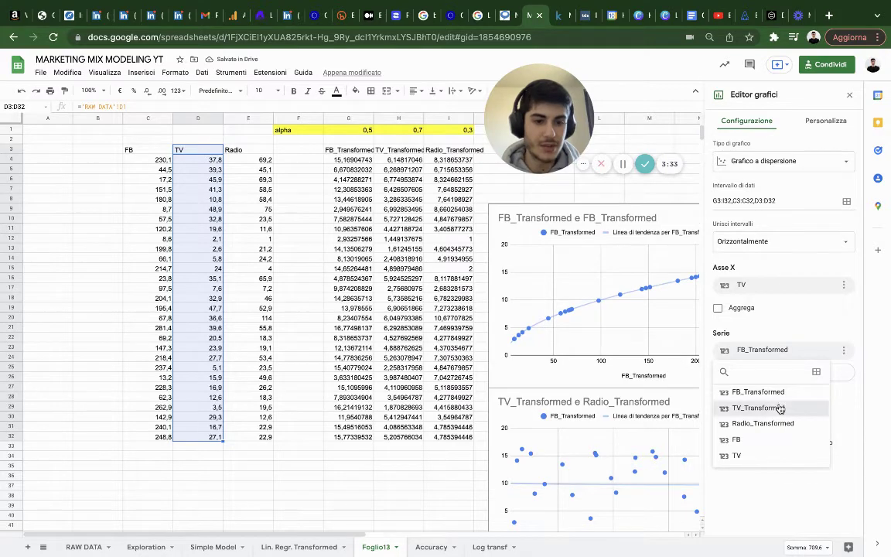
left_click(781, 409)
scroll(425, 477, "right", 4)
scroll(426, 477, "down", 2)
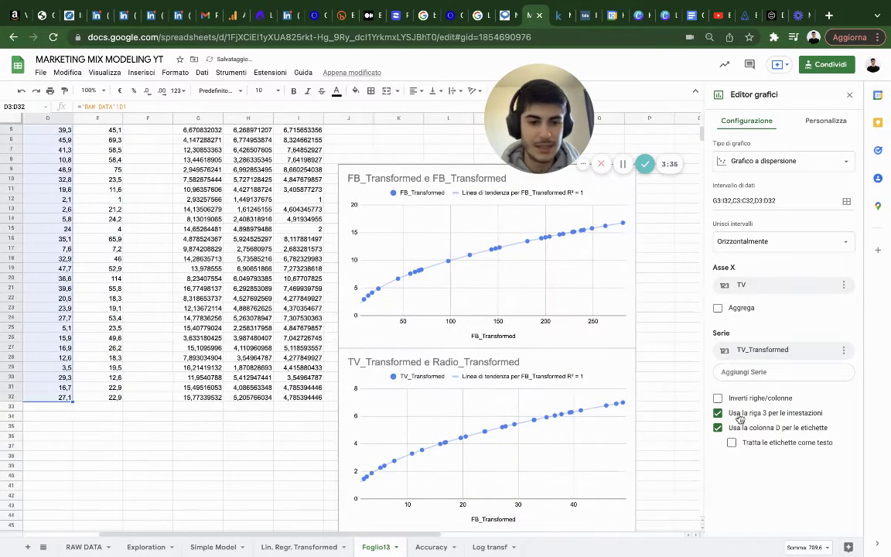
scroll(474, 414, "down", 2)
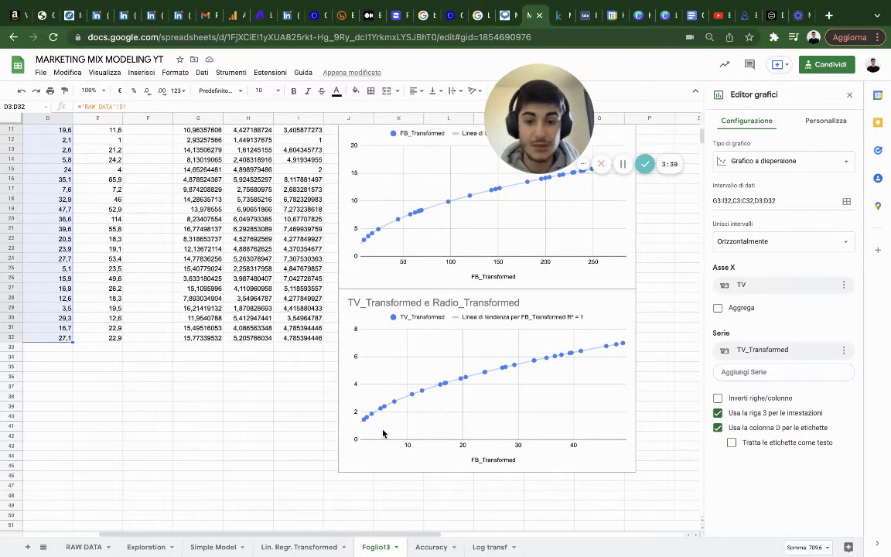
scroll(487, 309, "up", 3)
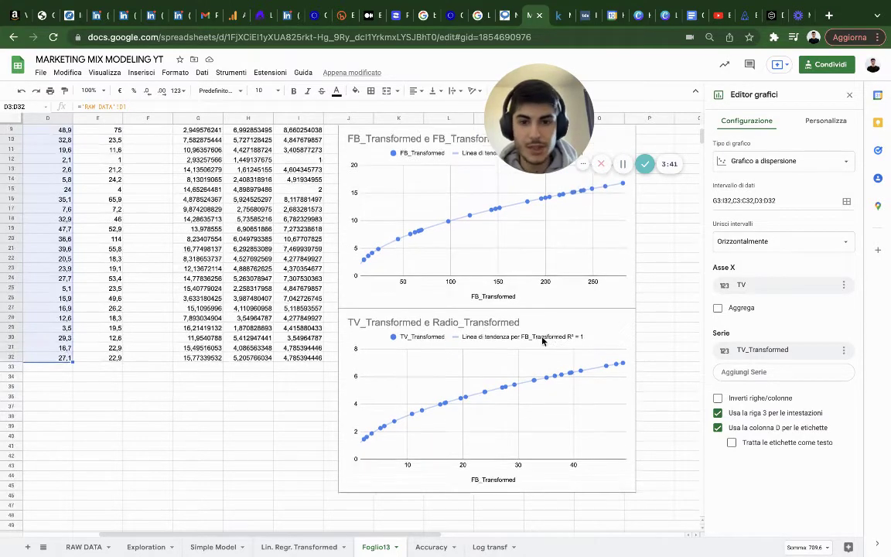
scroll(532, 395, "down", 1)
scroll(527, 422, "down", 3)
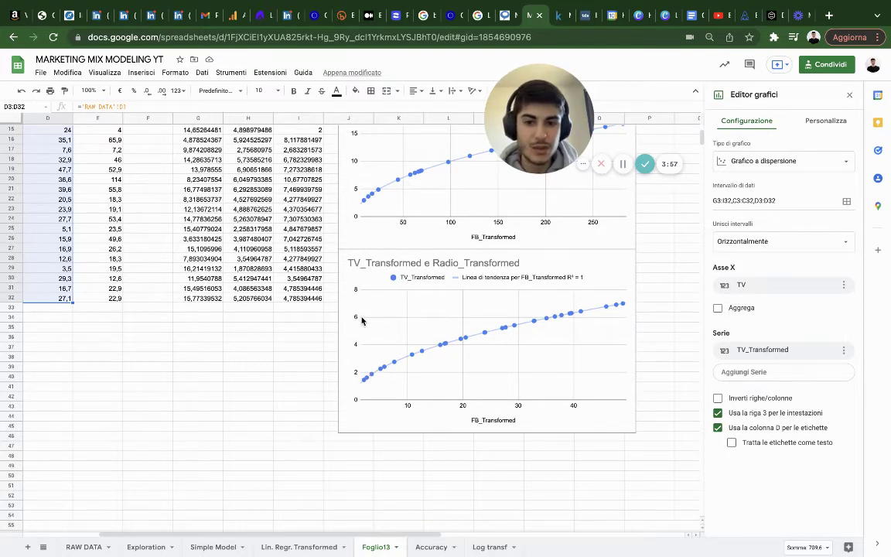
scroll(553, 322, "up", 3)
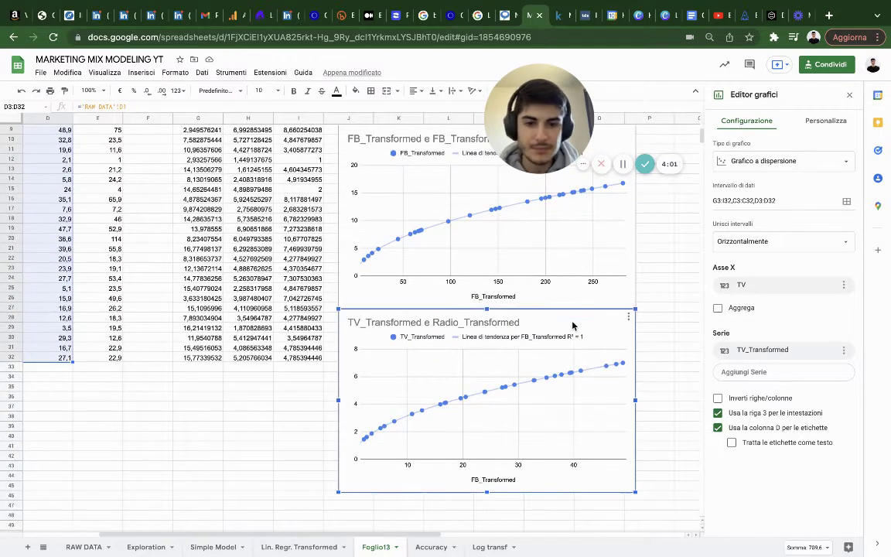
scroll(557, 324, "down", 5)
- Paste another chart copy at J47 and set its X-axis range to Radio E3:E32
left_click(359, 362)
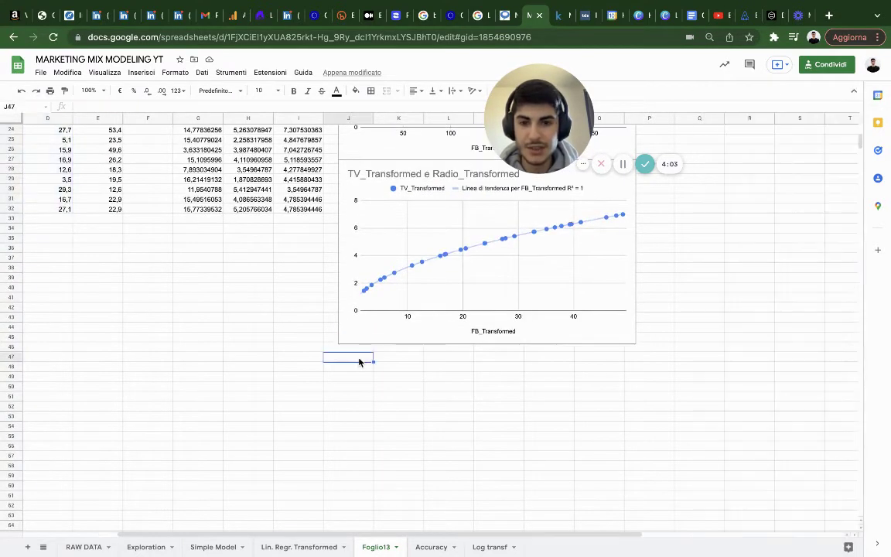
key("ctrl+v")
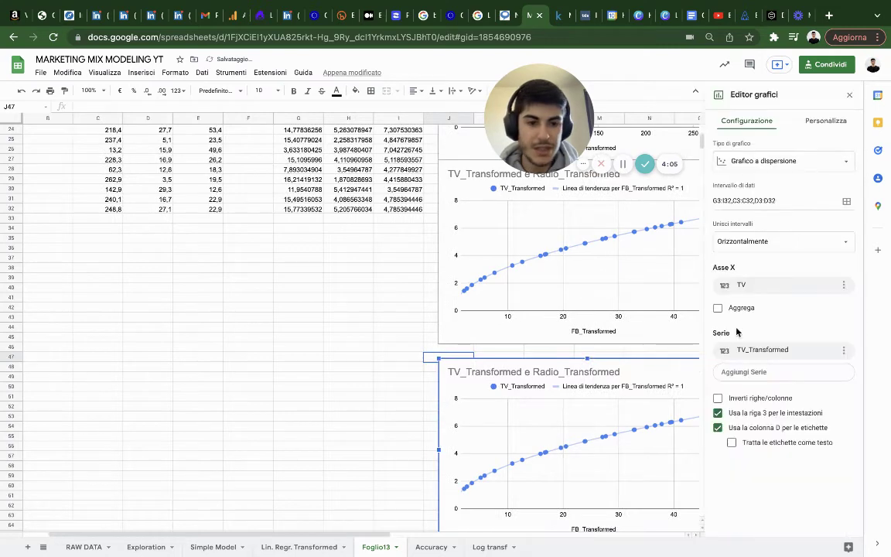
left_click(773, 286)
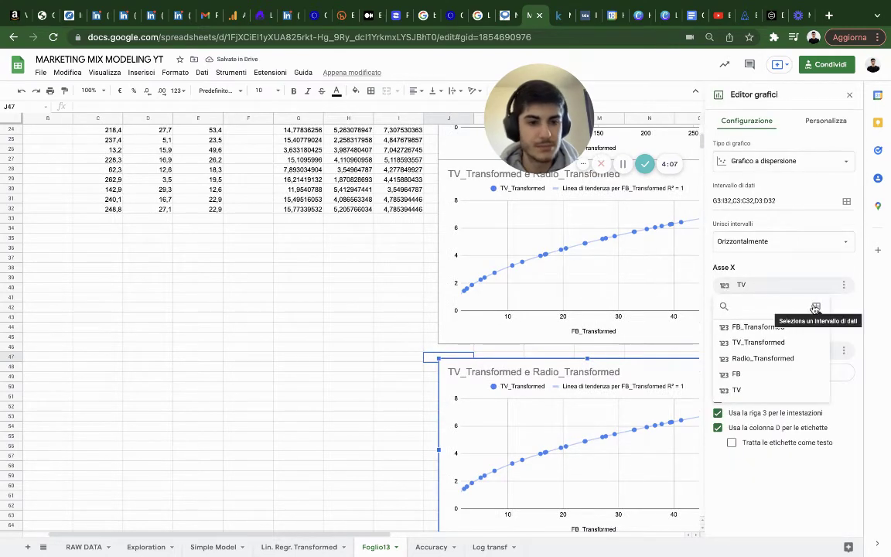
left_click(816, 307)
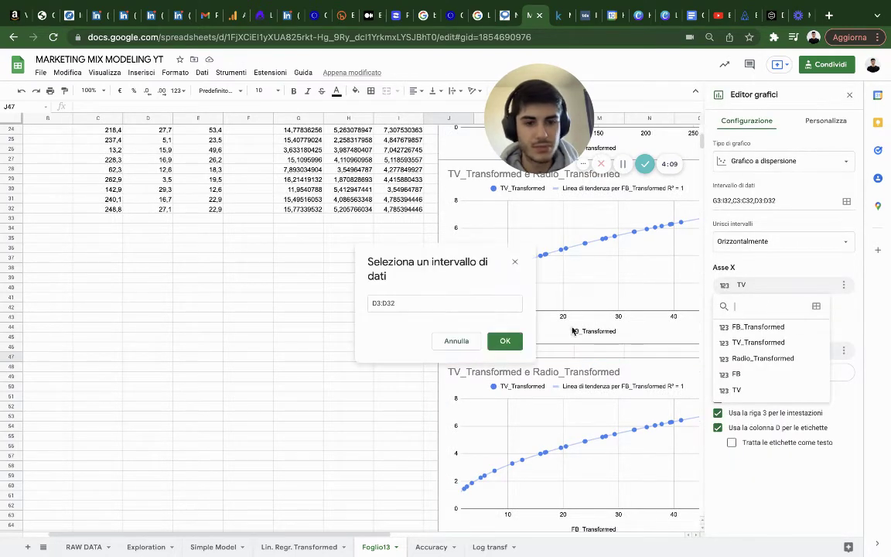
scroll(214, 328, "up", 5)
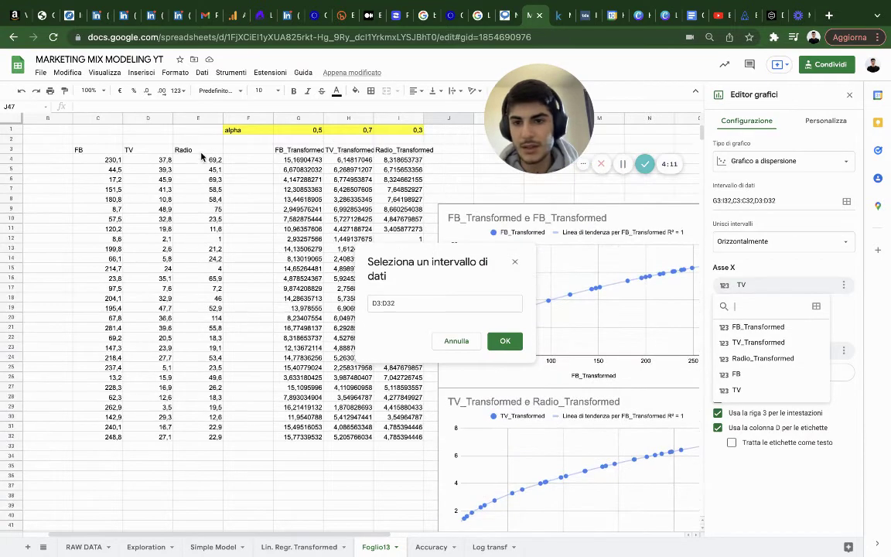
left_click_drag(200, 150, 223, 435)
left_click(504, 341)
- Plot Radio_Transformed as the third chart's series
scroll(433, 433, "down", 3)
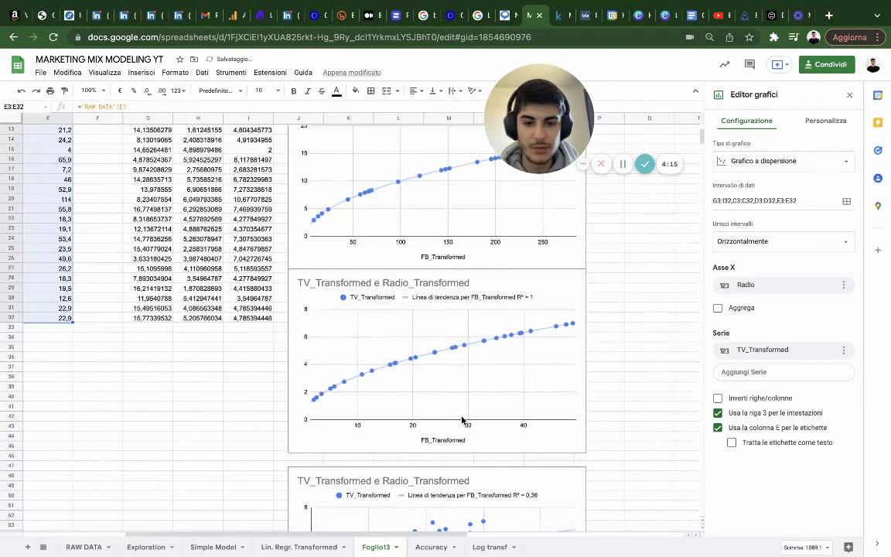
scroll(461, 420, "down", 5)
left_click(744, 372)
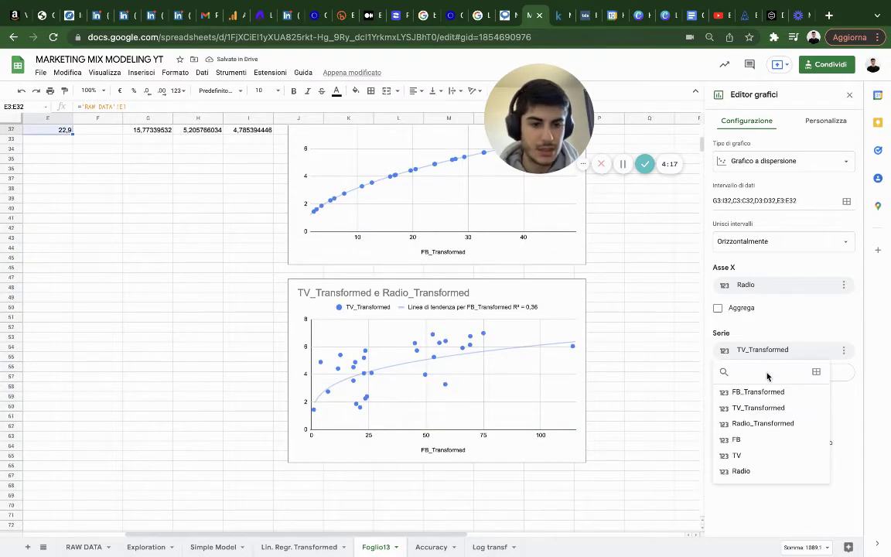
left_click(761, 424)
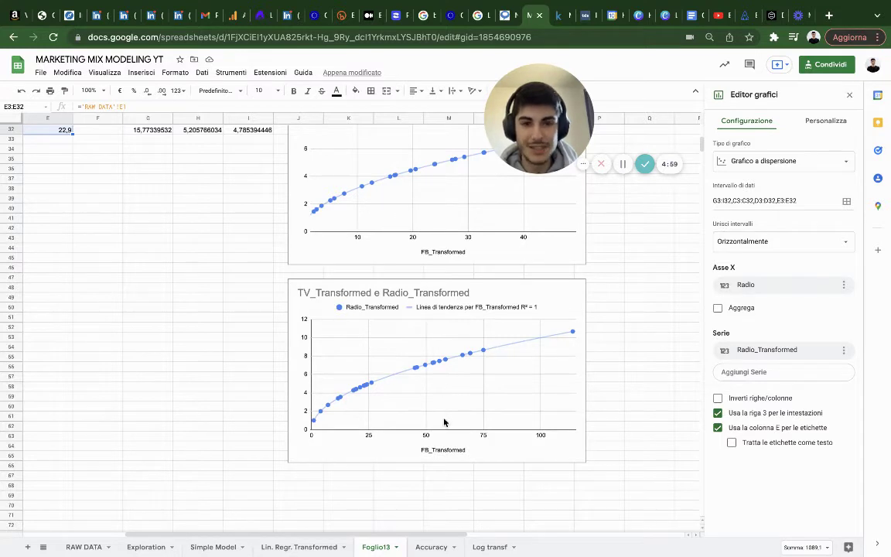
- Retitle the lower chart to 'Radio_Transformed e Radio_Transformed'
left_click(307, 294)
left_click(307, 294)
left_click(308, 293)
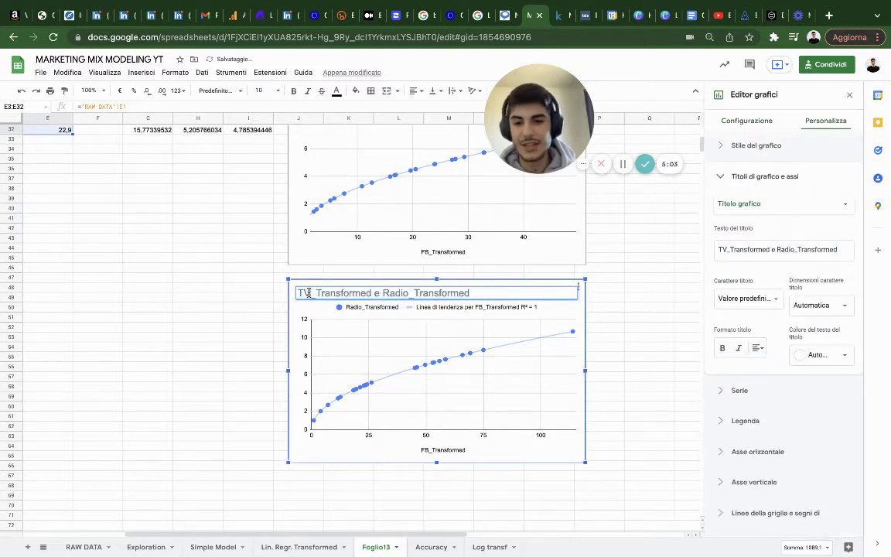
key("BackSpace")
key("BackSpace")
type("Radio")
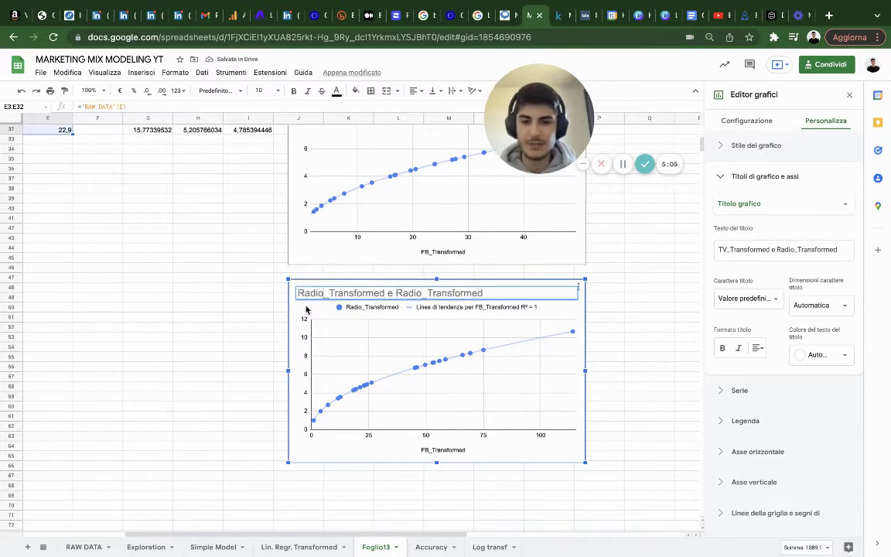
left_click(627, 350)
- Nudge the Radio chart upward and rename the Foglio13 sheet to 'Dim Return Curves'
left_click(442, 360)
left_click_drag(444, 341, 441, 323)
scroll(442, 325, "up", 10)
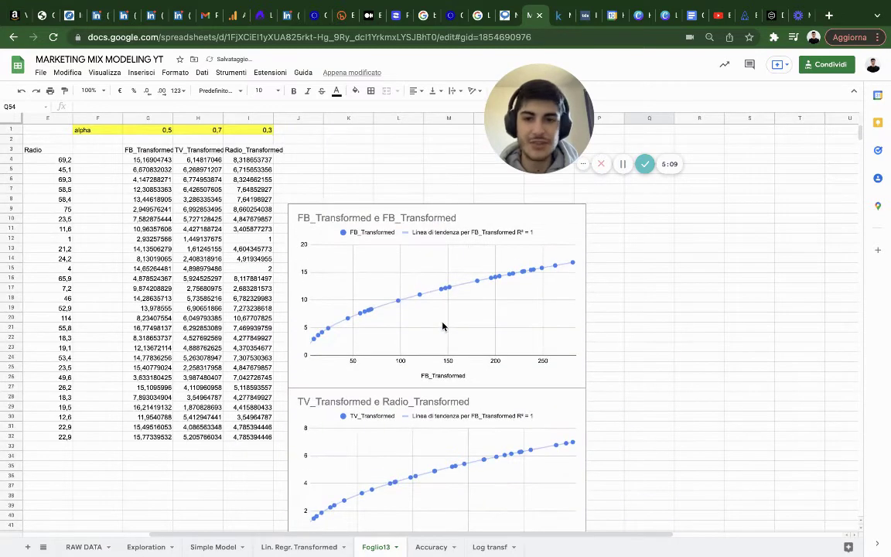
double_click(376, 546)
type("DimReturn Curves")
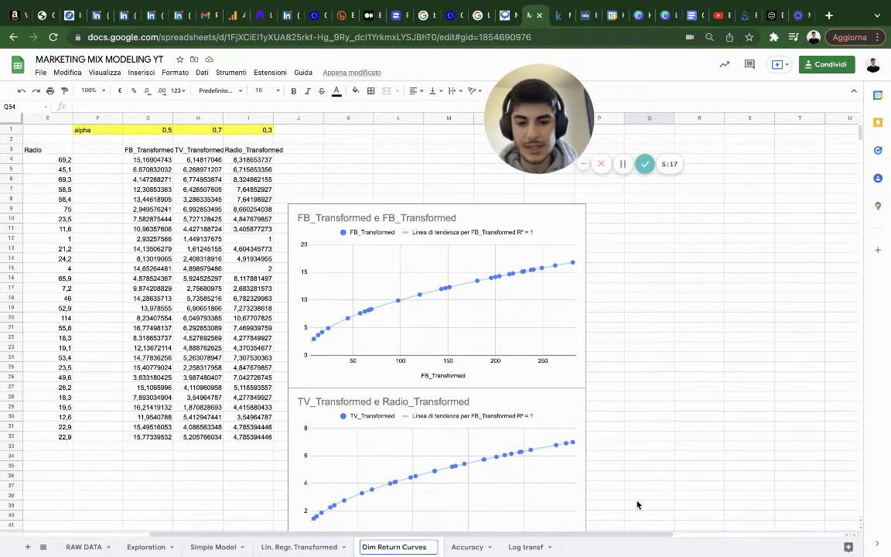
- Drag the FB and TV charts into an aligned column beside the data
left_click(668, 470)
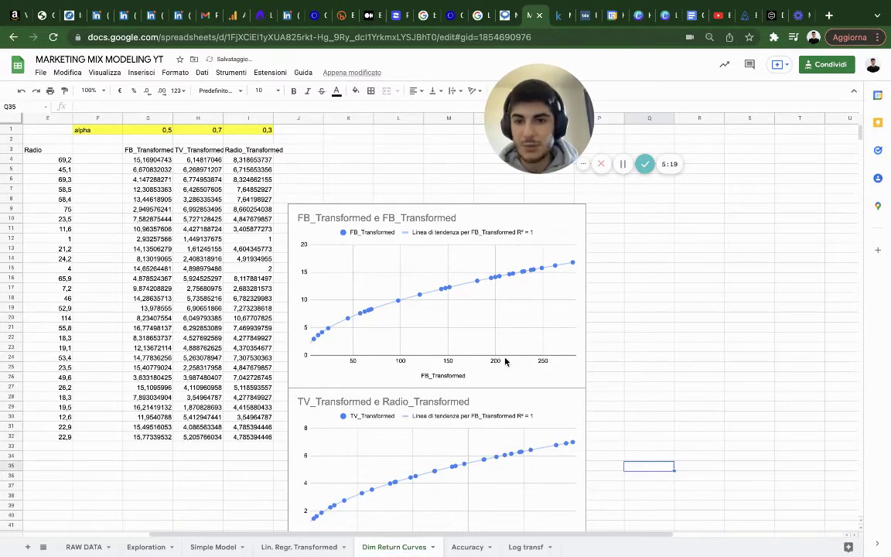
scroll(440, 252, "down", 3)
scroll(440, 252, "up", 3)
left_click(440, 253)
left_click_drag(440, 252, 438, 163)
scroll(424, 225, "down", 2)
scroll(424, 225, "left", 1)
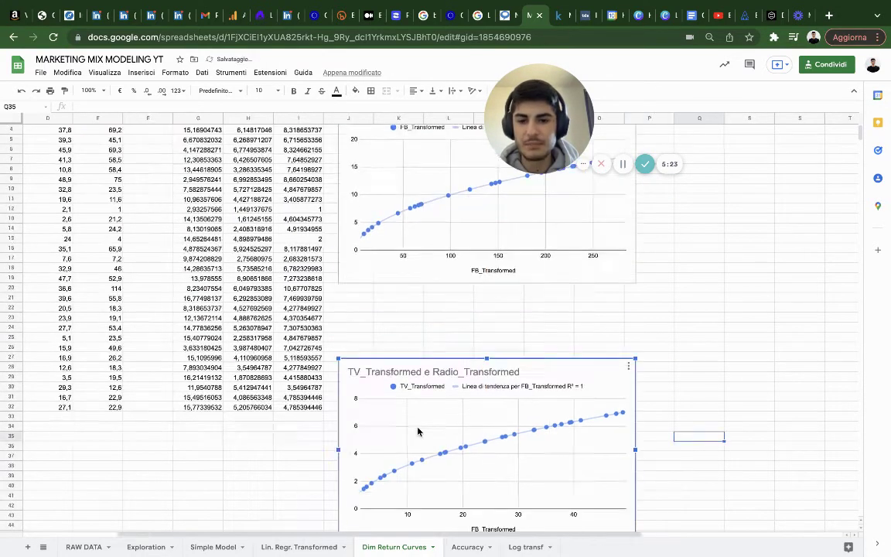
left_click_drag(417, 416, 439, 301)
scroll(434, 431, "down", 3)
scroll(440, 295, "up", 5)
scroll(440, 294, "up", 1)
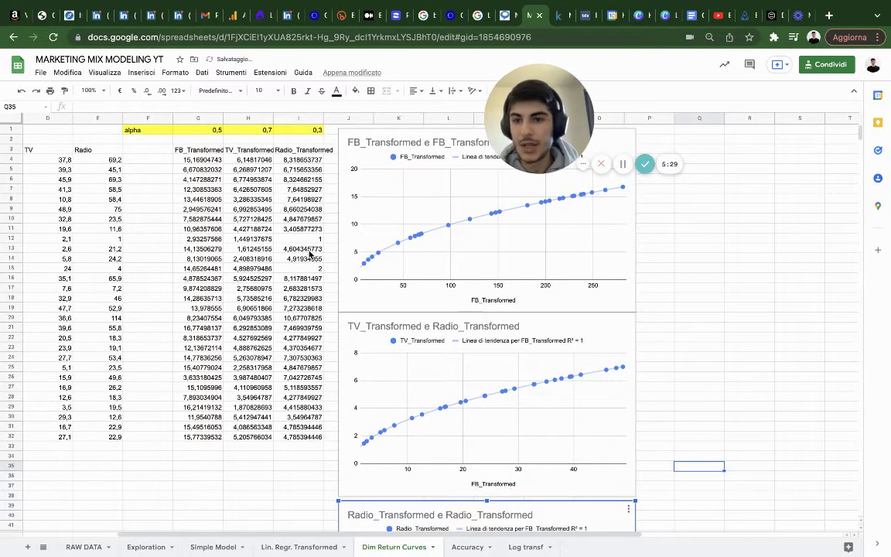
scroll(309, 254, "left", 3)
- Paste the copied FB, TV and Radio columns C3:E32 at B64
left_click(128, 147)
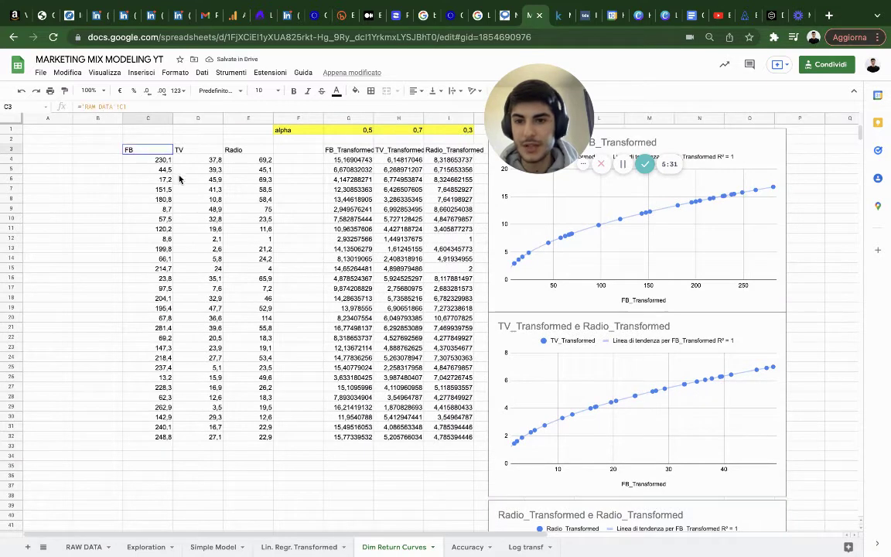
left_click_drag(196, 193, 269, 442)
scroll(269, 441, "down", 10)
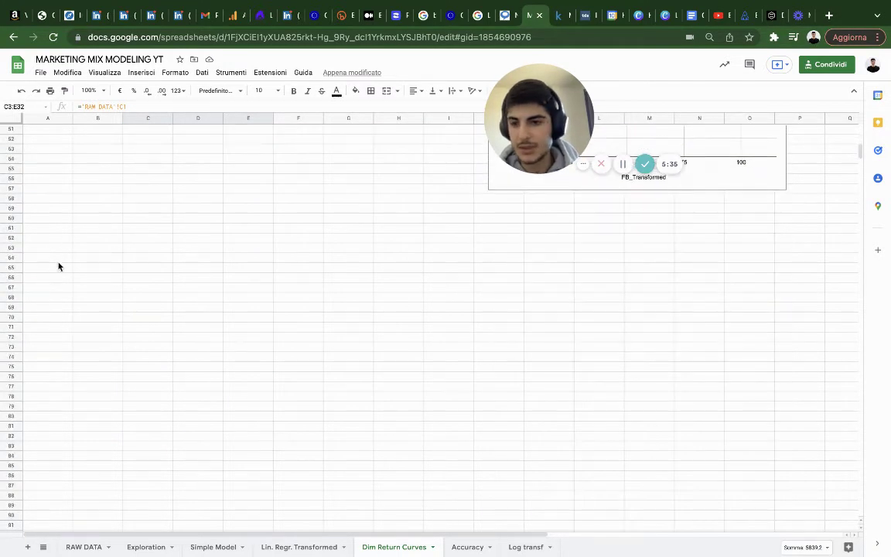
left_click(82, 262)
key("ctrl+v")
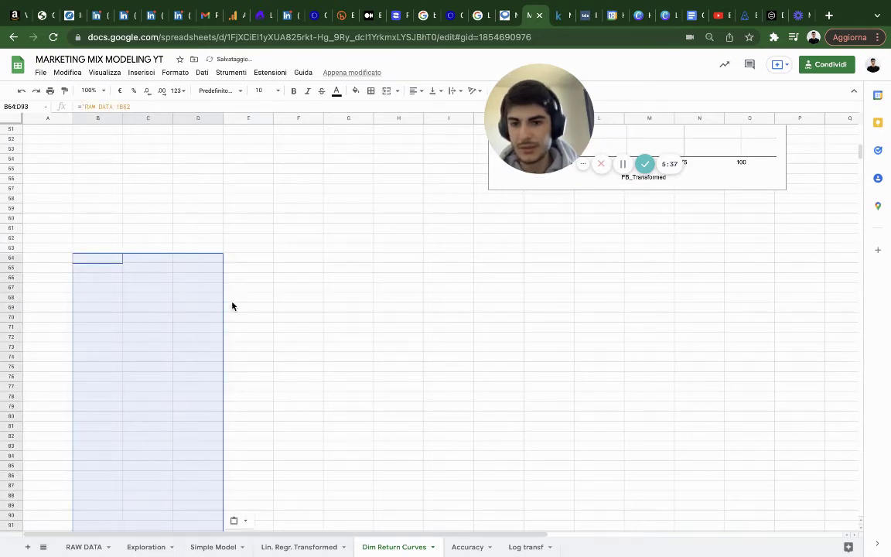
left_click(249, 278)
- Paste spend values C3:E32 again at C69, then select the table on RAW DATA
scroll(102, 257, "up", 10)
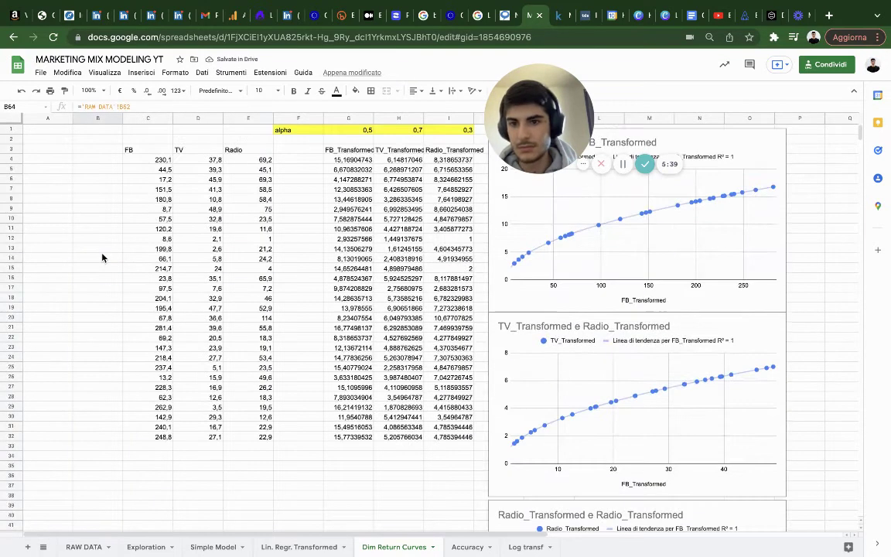
left_click_drag(132, 149, 261, 437)
double_click(261, 437)
left_click(247, 475)
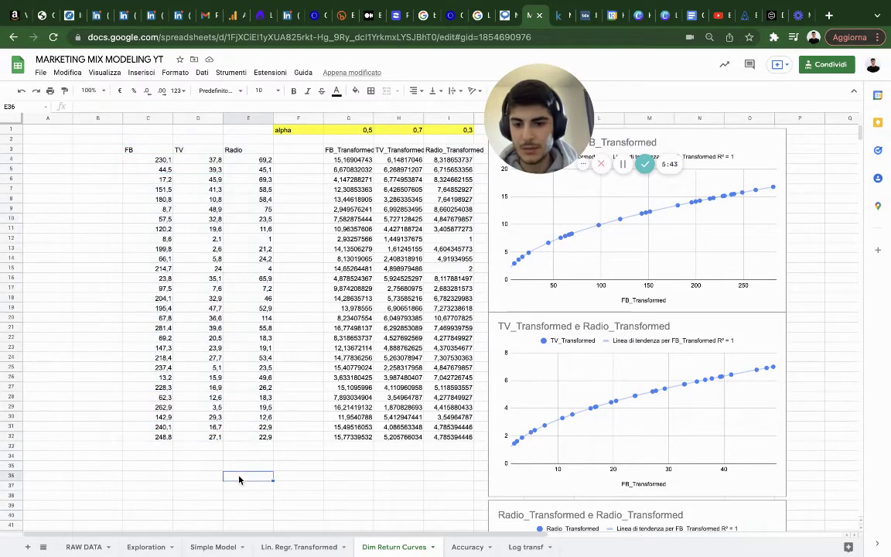
left_click_drag(139, 149, 269, 442)
scroll(269, 443, "down", 10)
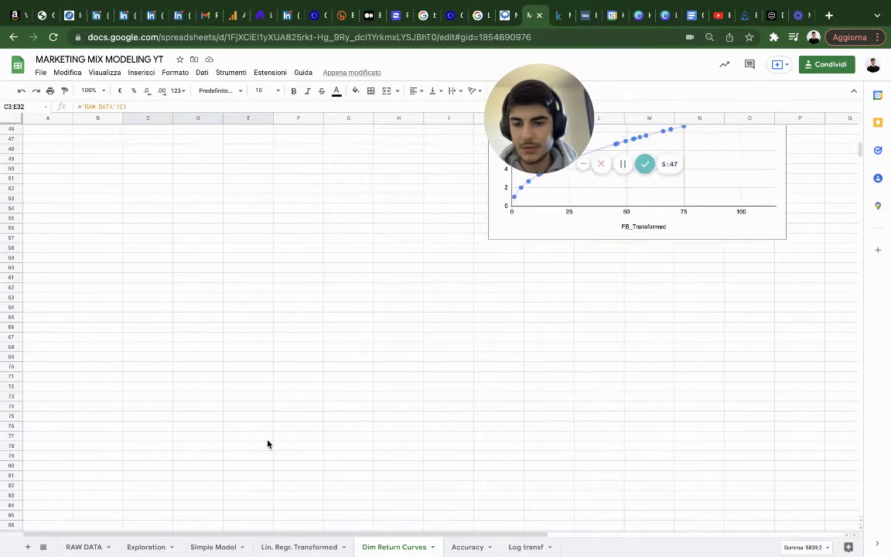
left_click(149, 278)
key("ctrl+v")
left_click(206, 291)
scroll(205, 272, "up", 10)
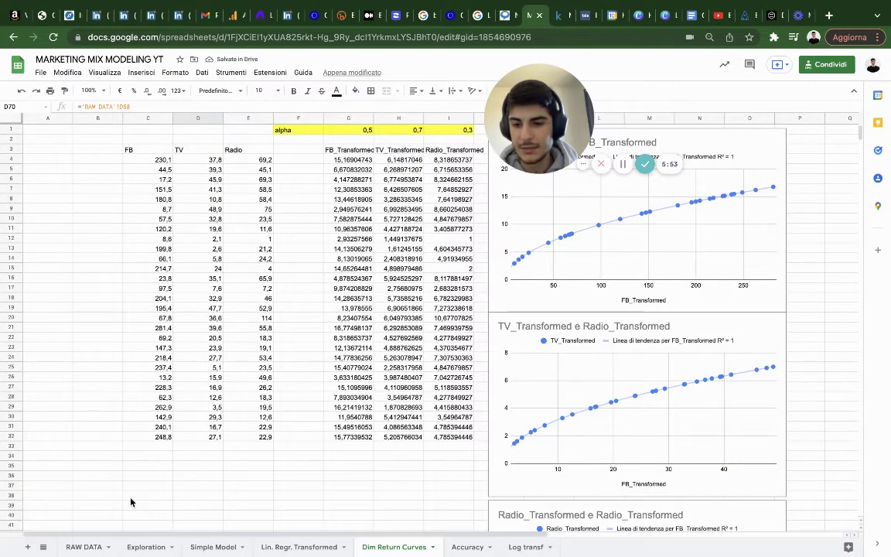
left_click(84, 547)
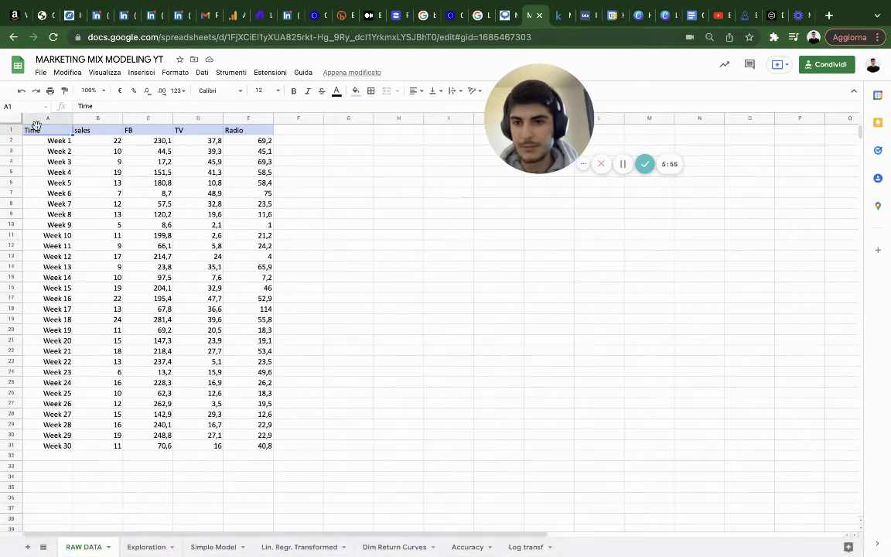
left_click_drag(32, 128, 248, 446)
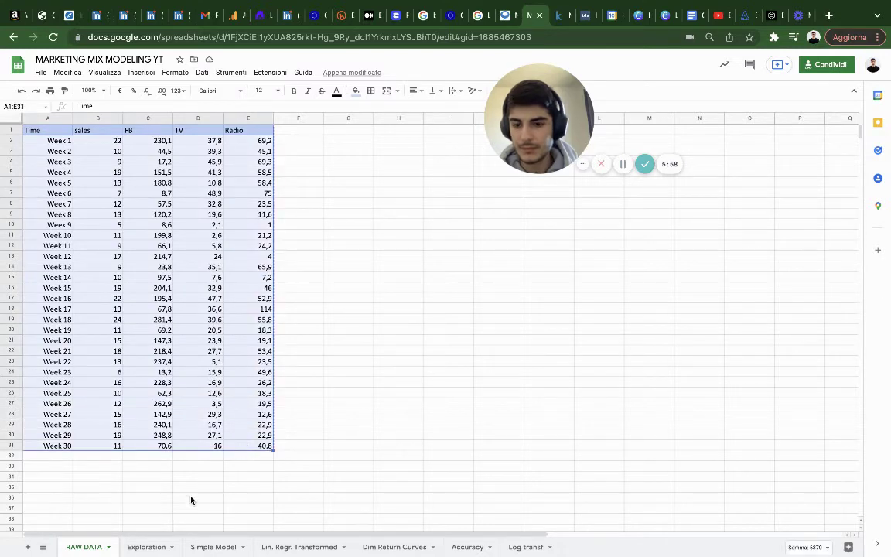
- Rename the Dim Return Curves sheet to 'Dim Return & Adstock Curves'
left_click(382, 546)
scroll(243, 427, "down", 5)
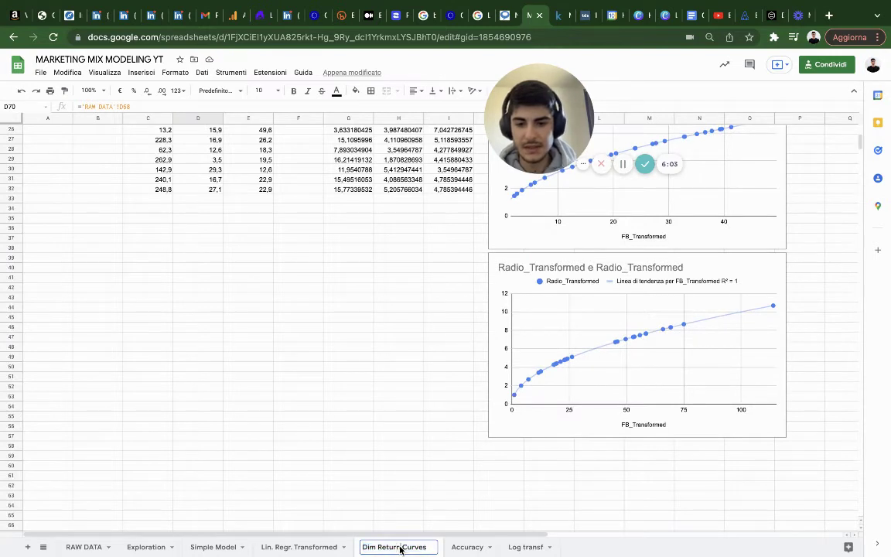
left_click(401, 547)
type("& Ads ")
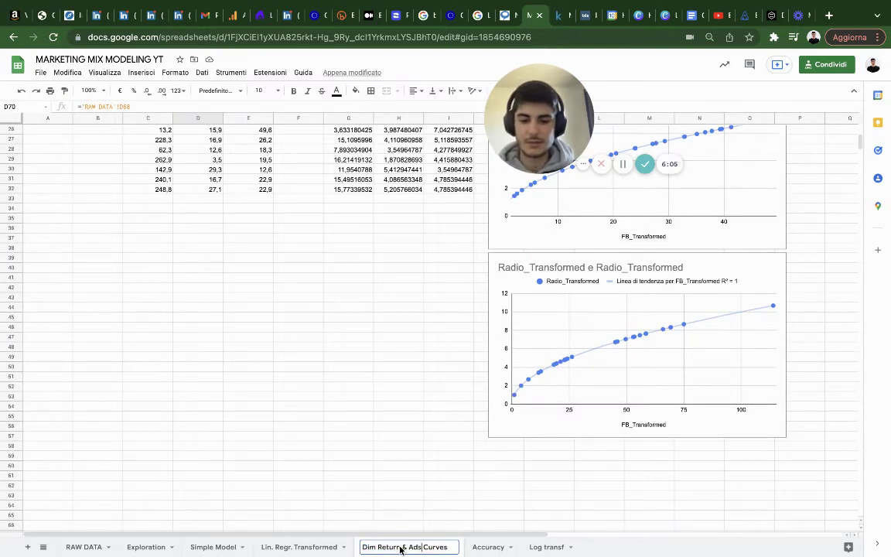
type("tock")
left_click(226, 373)
scroll(226, 374, "up", 8)
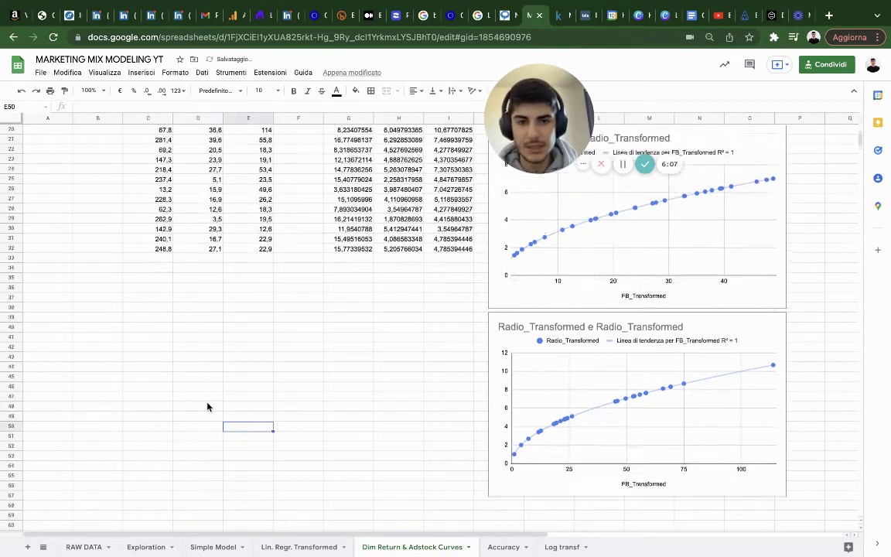
- Move the Radio_Transformed chart up beside the FB and TV charts
scroll(633, 404, "right", 5)
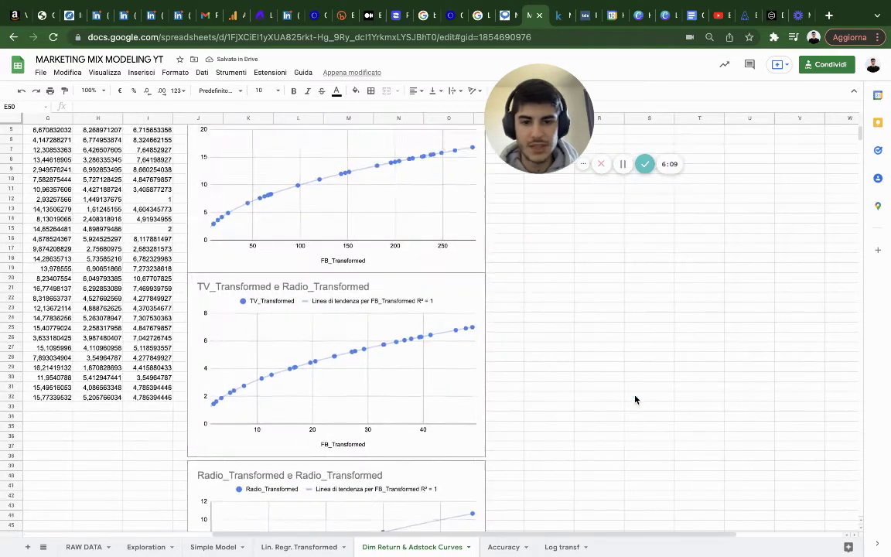
scroll(636, 398, "down", 5)
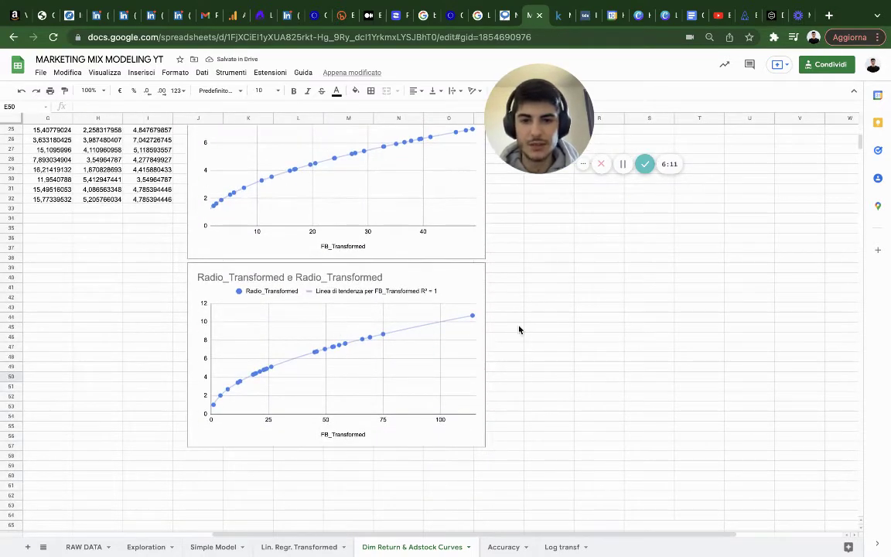
left_click(358, 317)
left_click_drag(358, 316, 670, 221)
scroll(657, 262, "up", 5)
left_click_drag(656, 431, 615, 296)
scroll(615, 297, "left", 5)
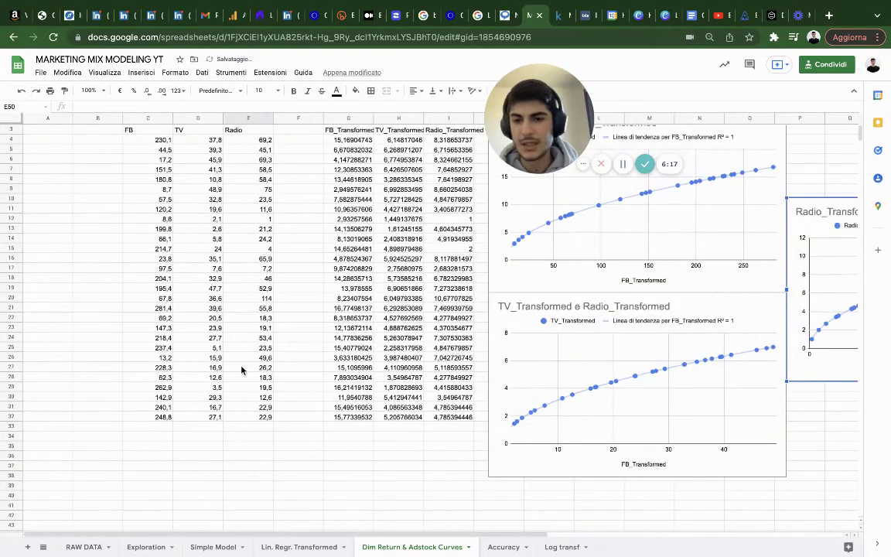
scroll(127, 395, "down", 5)
- Paste the raw Time/sales/FB/TV/Radio table at C44
left_click(153, 406)
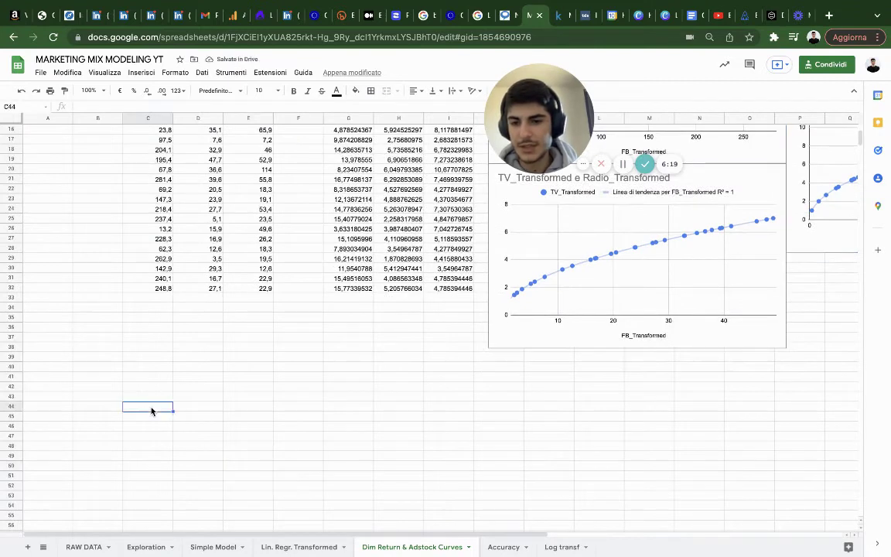
key("super+v")
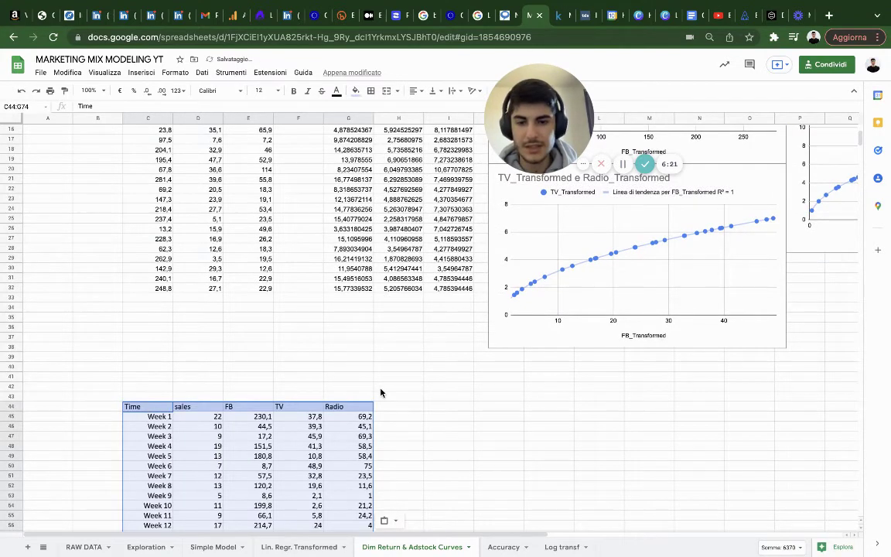
key("super+z")
scroll(380, 393, "up", 5)
left_click_drag(283, 130, 443, 132)
- Copy the Beta row from Lin. Regr. Transformed into G42
left_click(298, 547)
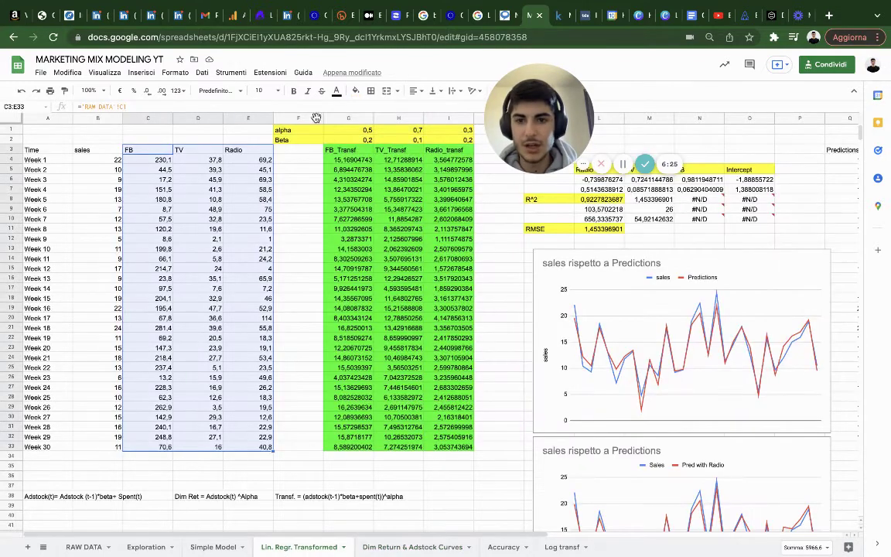
left_click_drag(279, 139, 448, 139)
key("super+c")
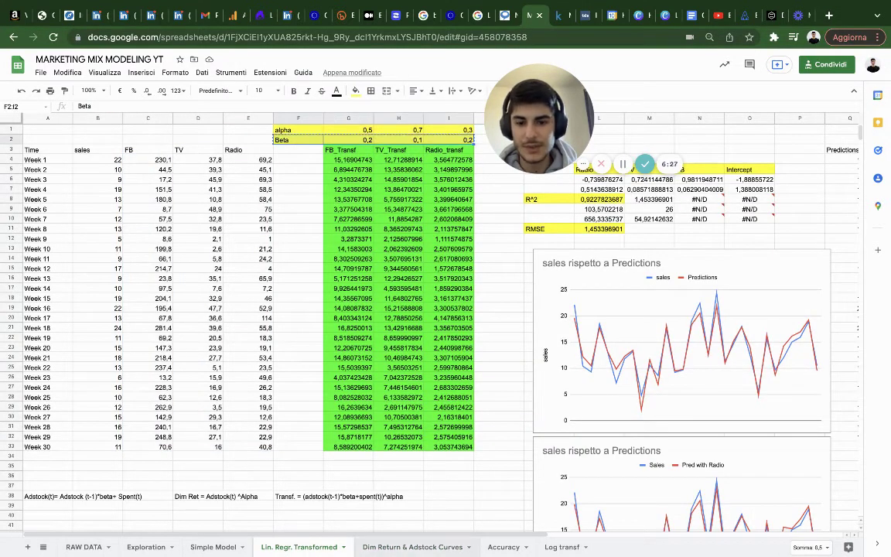
key("alt+Down")
scroll(306, 414, "down", 3)
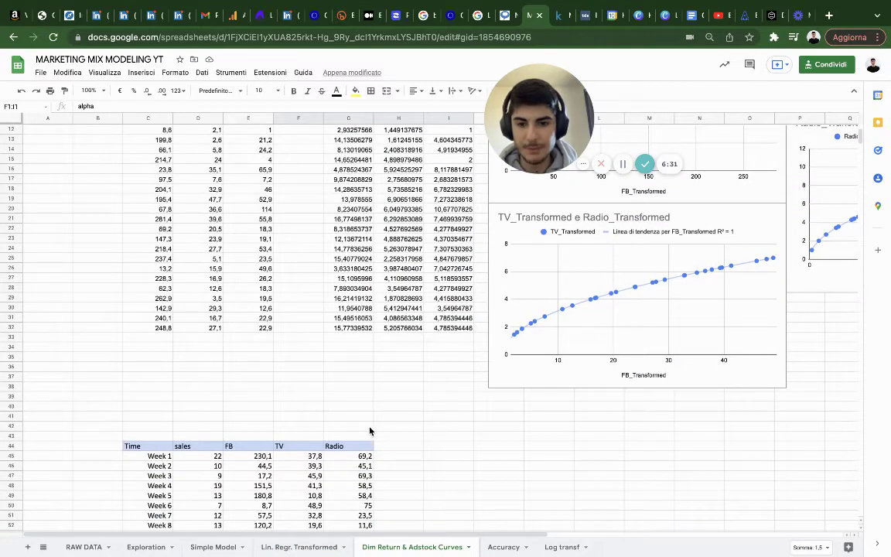
left_click(368, 430)
key("super+v")
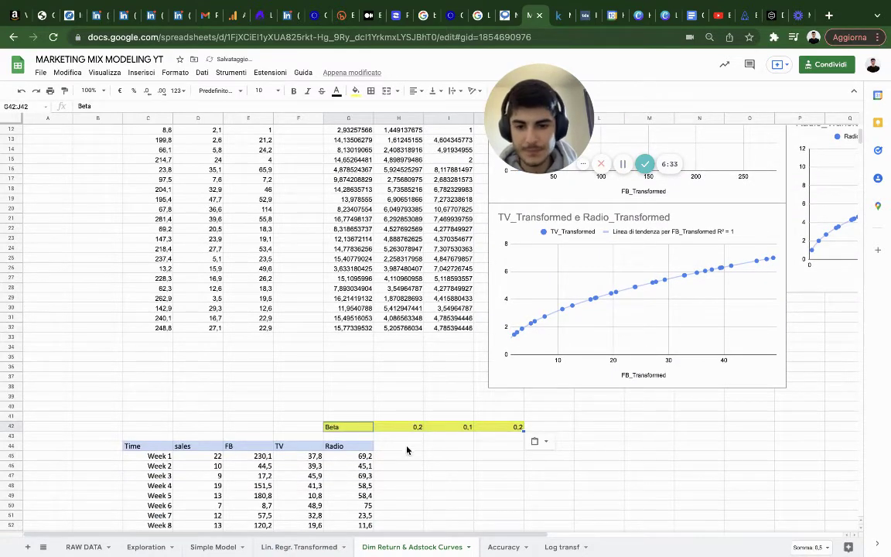
- Add the FB_transformed header in H44 and select the FB, TV and Radio values after Week 1
double_click(410, 447)
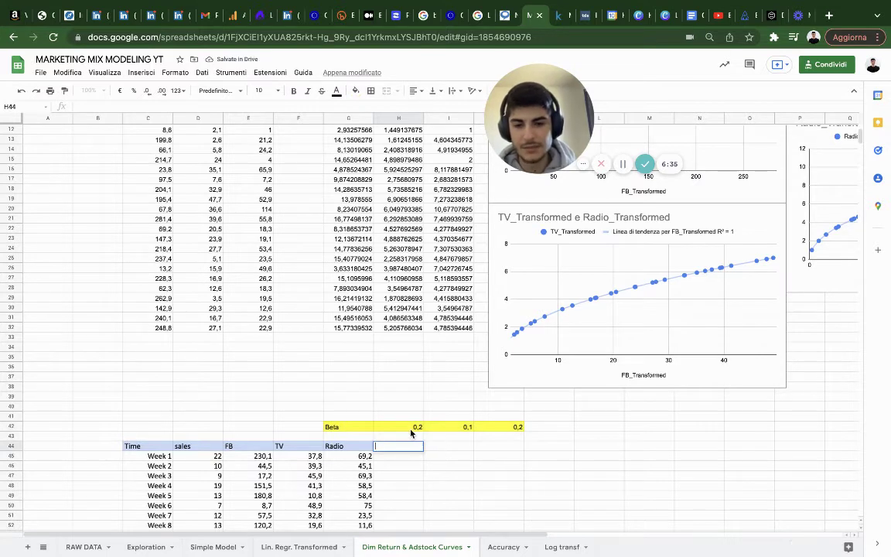
double_click(444, 448)
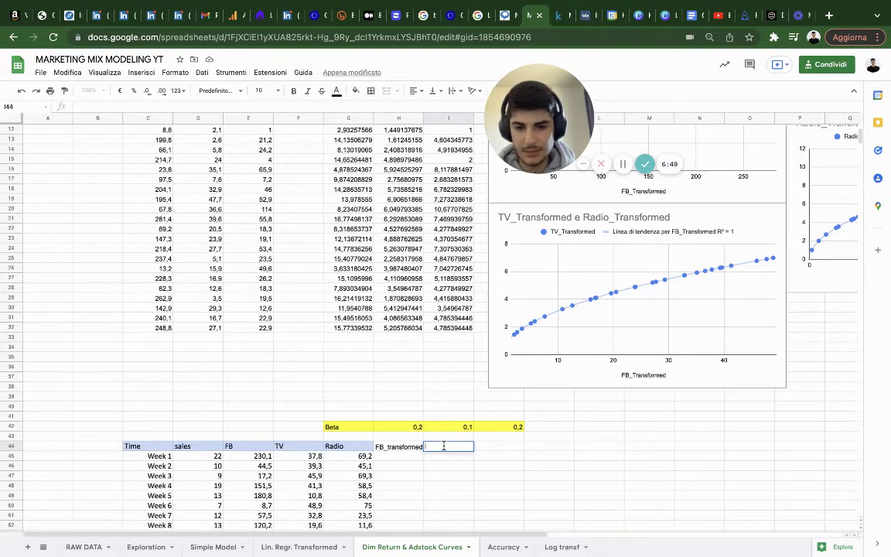
scroll(286, 474, "down", 4)
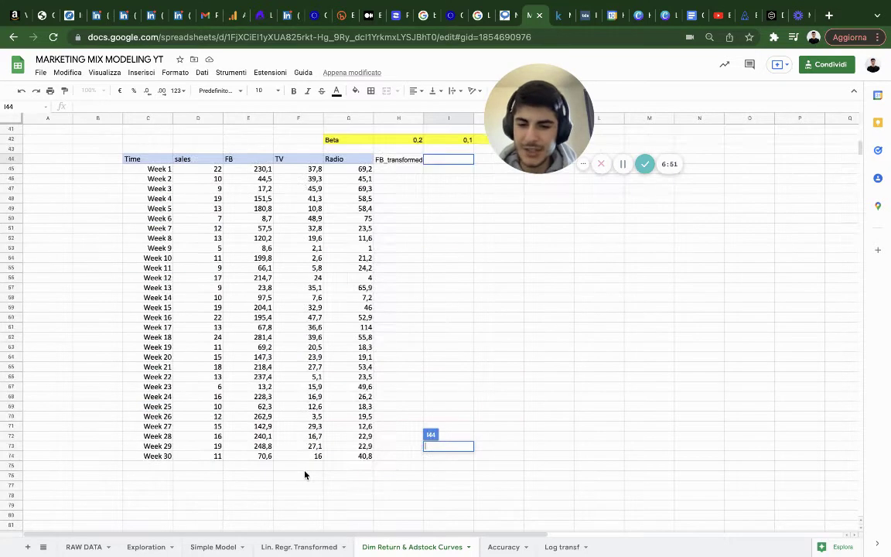
scroll(306, 473, "up", 3)
left_click(253, 359)
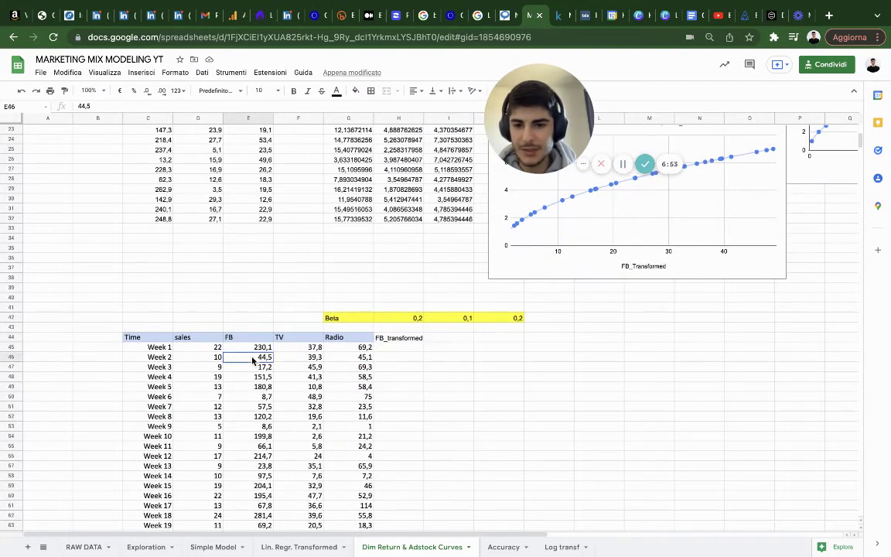
left_click_drag(252, 359, 344, 406)
- Clear the FB, TV and Radio values after Week 1
key("Delete")
scroll(343, 411, "up", 3)
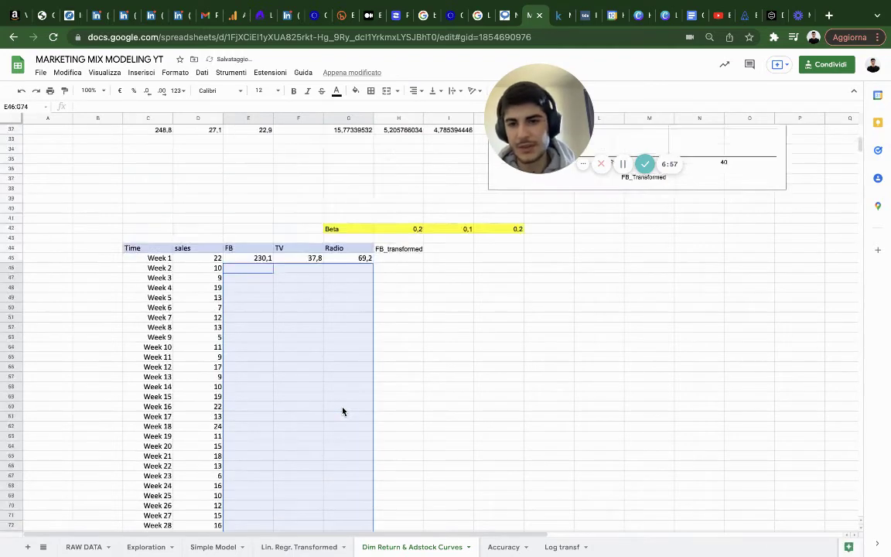
scroll(343, 411, "up", 2)
- Add TV_transformed and Radio_TRansformed headers in I44 and J44
double_click(437, 416)
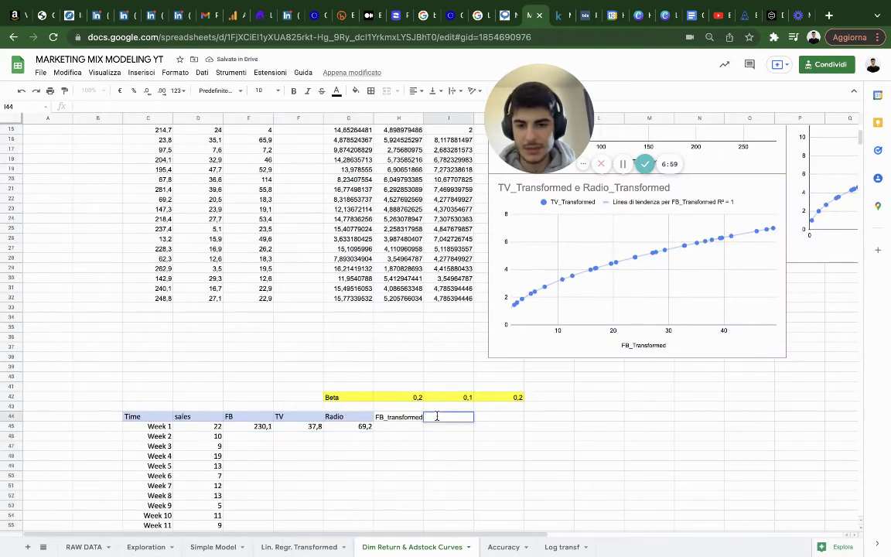
type("TB")
type("_tra")
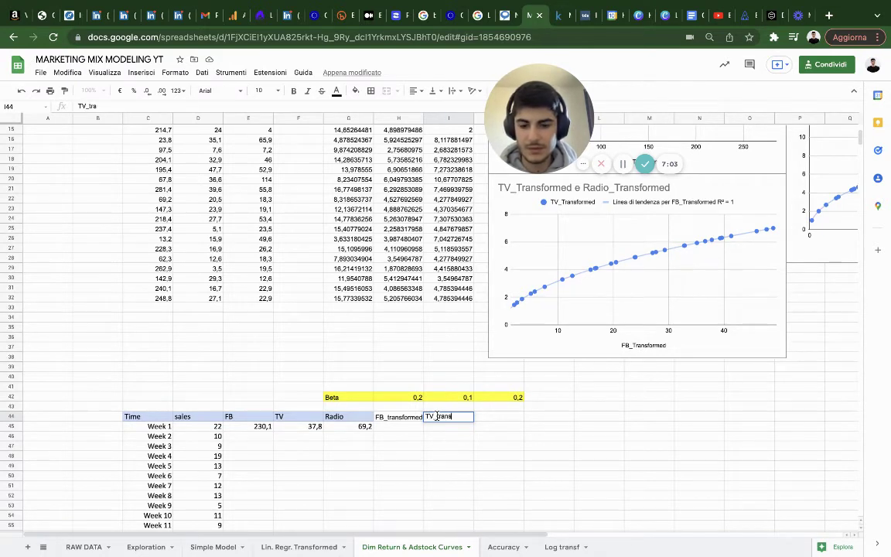
type("nsformed")
left_click(499, 417)
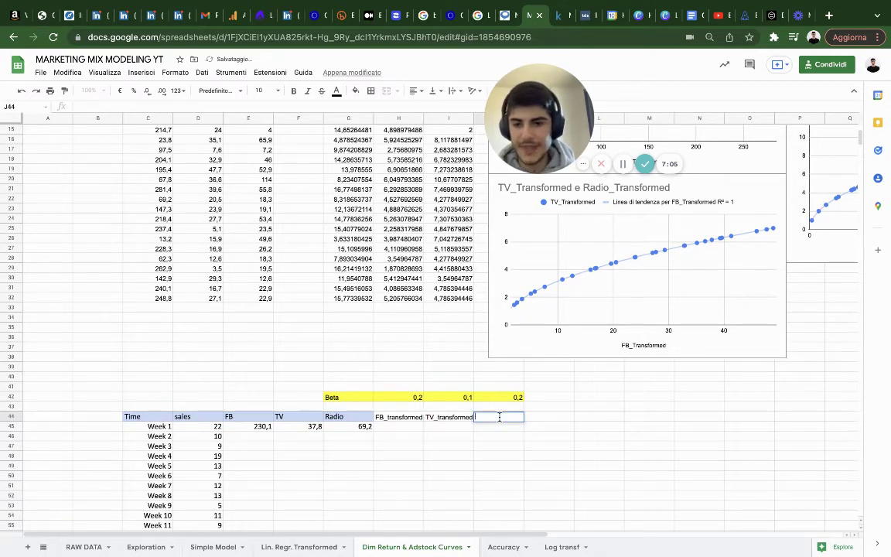
type("Radio_TRansformed")
left_click(409, 425)
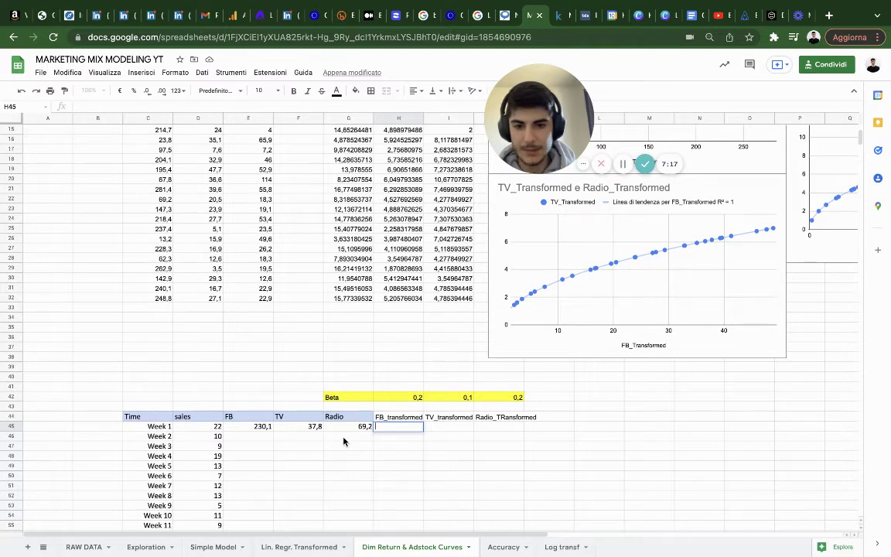
- Enter =E45 in H45 and fill it across to J45
type("=")
left_click(263, 427)
key("Return")
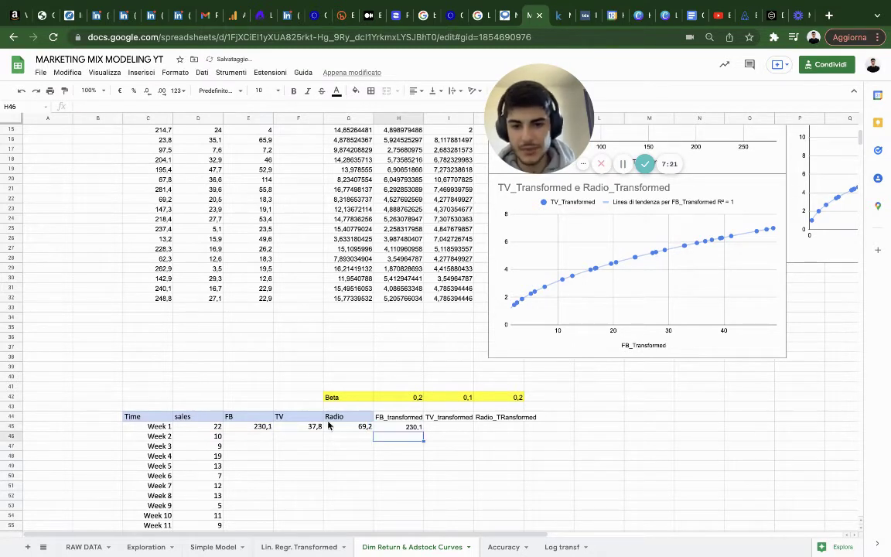
left_click(410, 428)
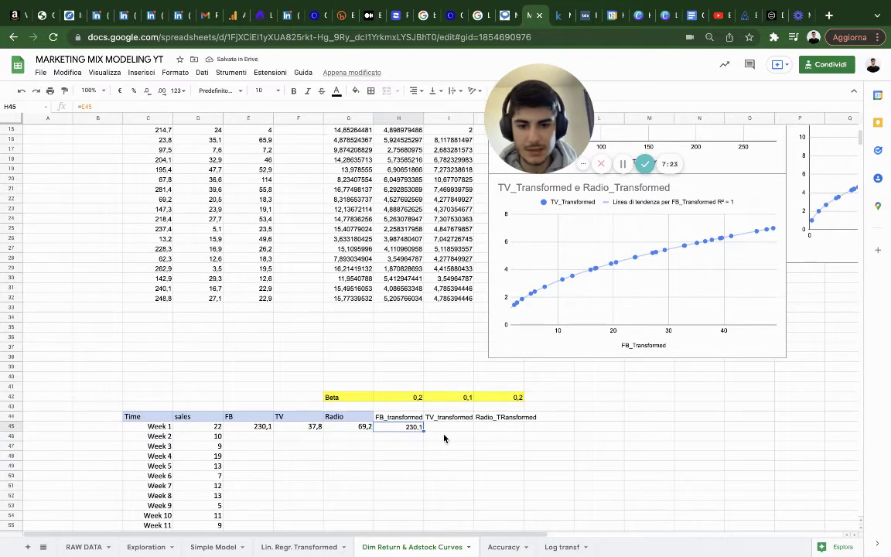
left_click_drag(422, 430, 503, 428)
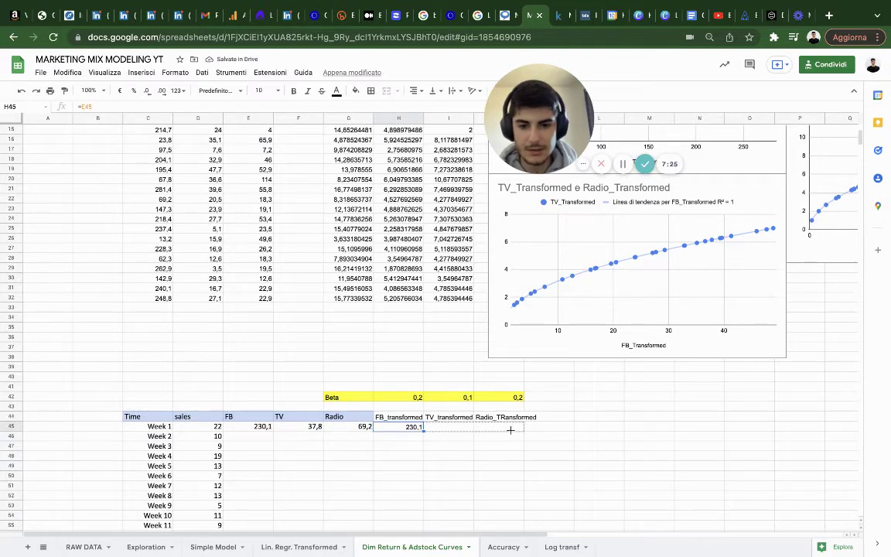
- Enter the adstock formula =H45*H$42+E46 in H46 and fill it down to H55
double_click(390, 437)
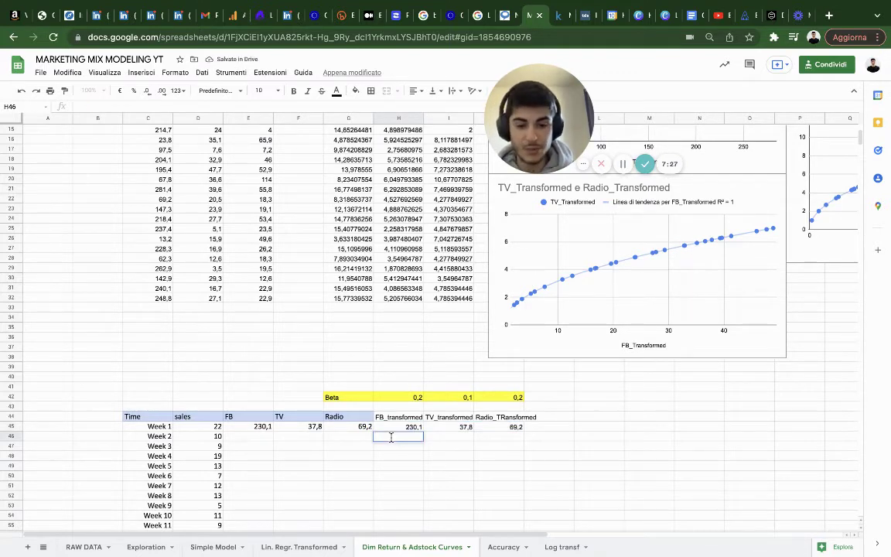
type("=")
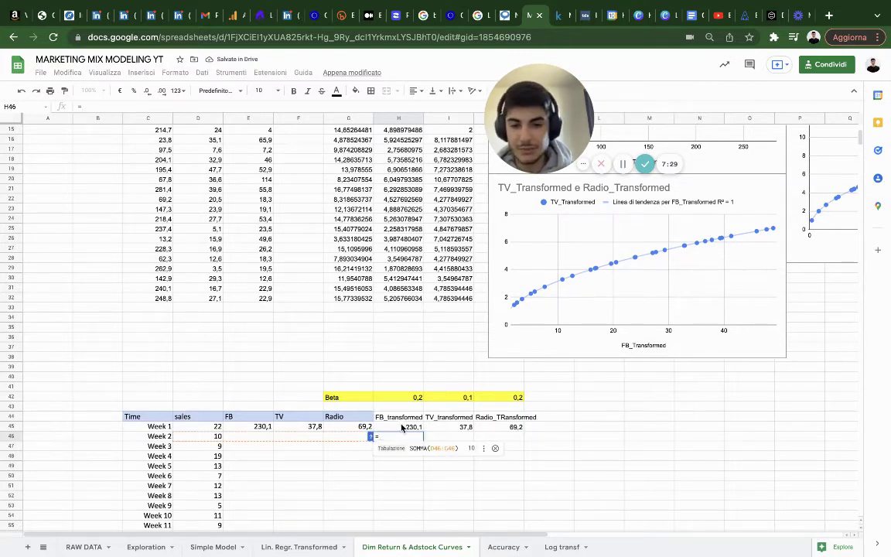
left_click(403, 427)
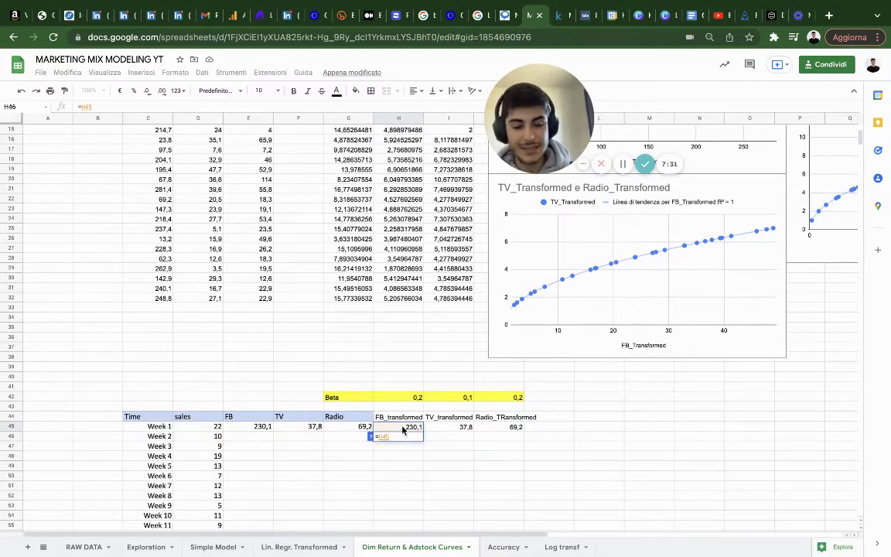
type("*")
left_click(403, 402)
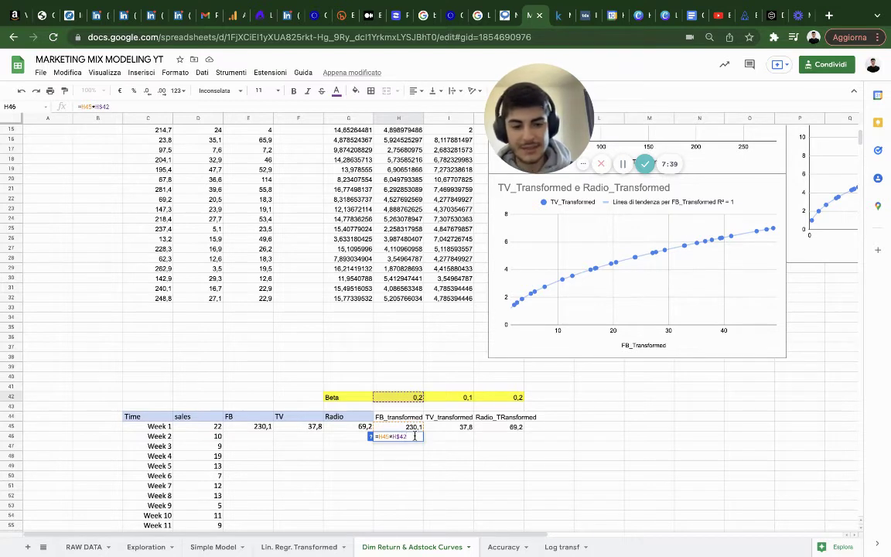
type("+")
left_click(259, 438)
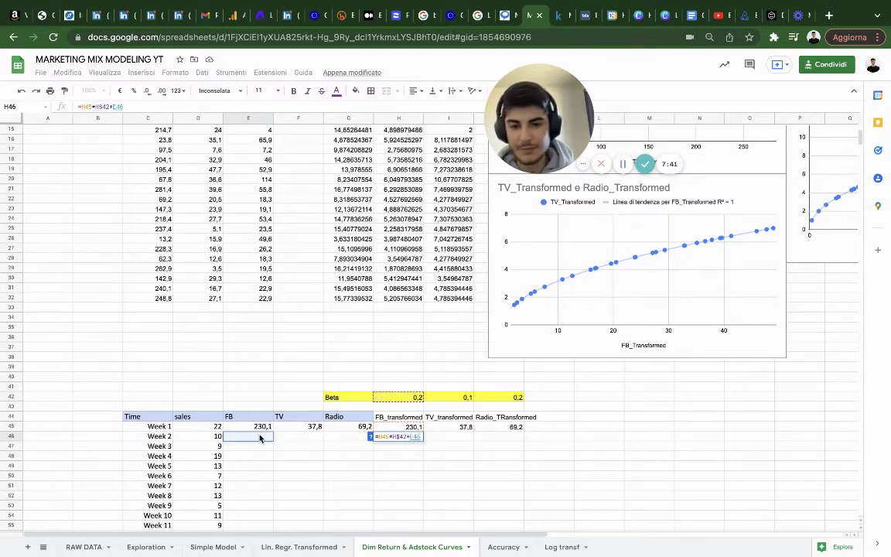
key("Return")
left_click(413, 438)
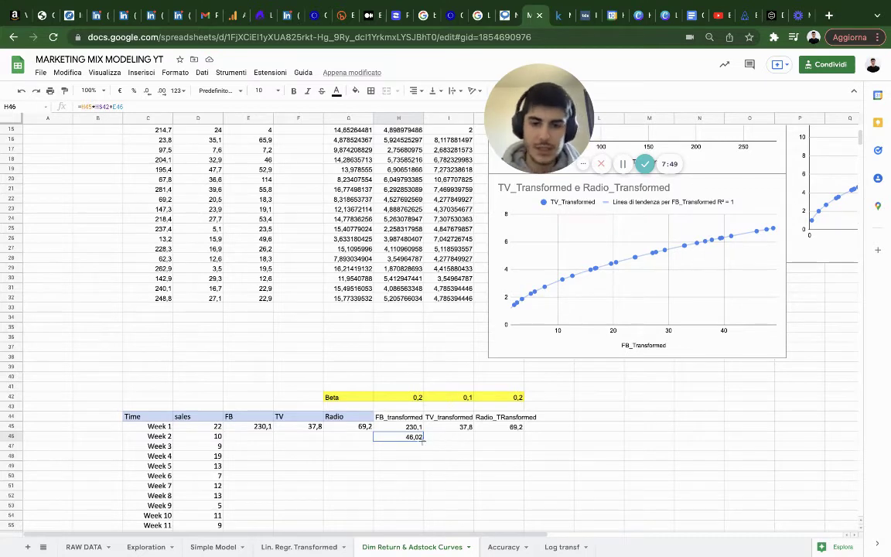
left_click_drag(422, 440, 418, 526)
scroll(412, 528, "down", 2)
left_click(450, 459)
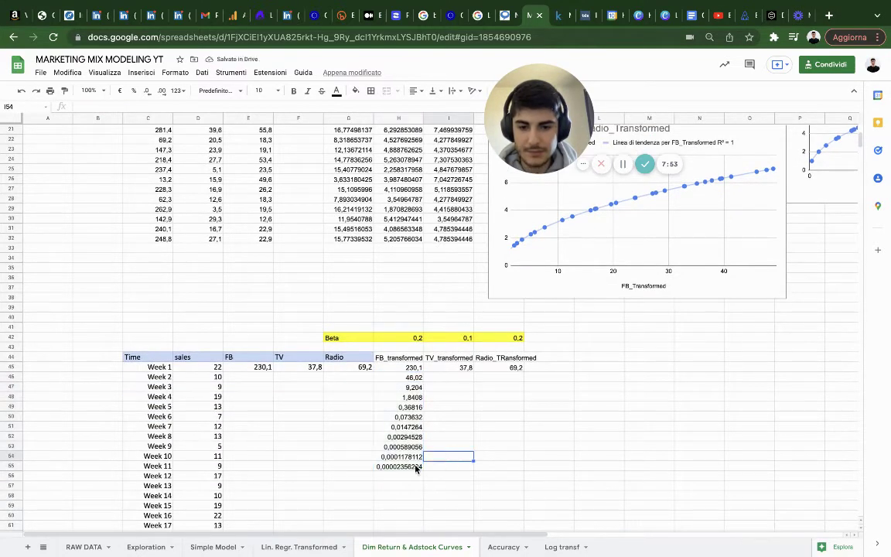
- Copy the adstock formula across to TV and Radio and fill down to row 55
left_click(411, 378)
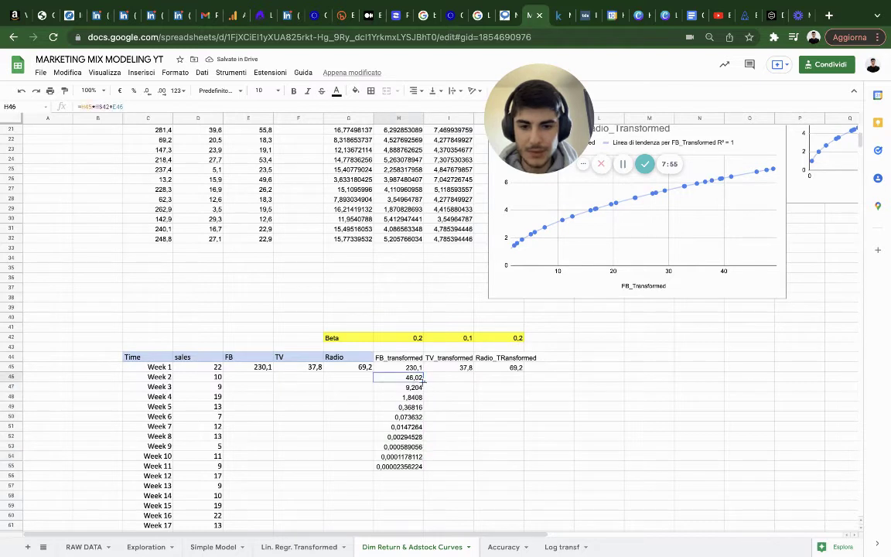
left_click_drag(424, 379, 510, 379)
double_click(452, 378)
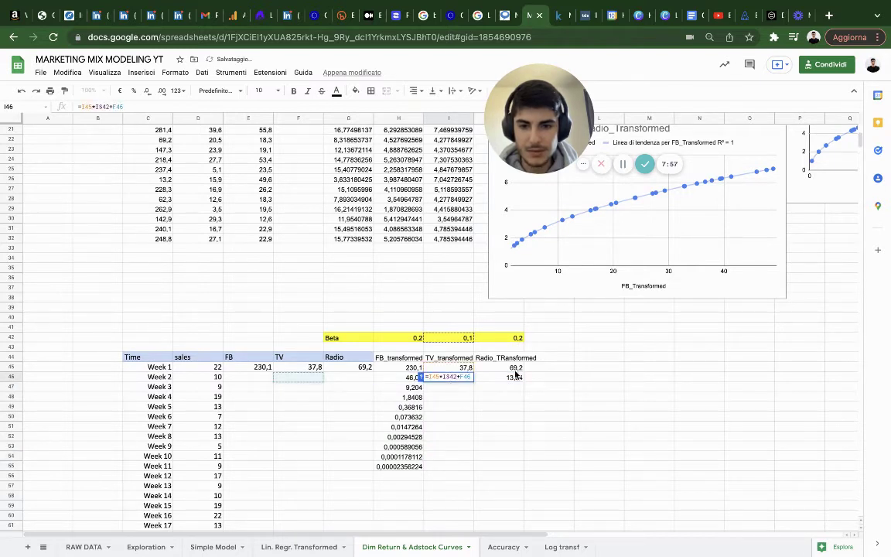
key("Escape")
left_click(515, 376, "shift")
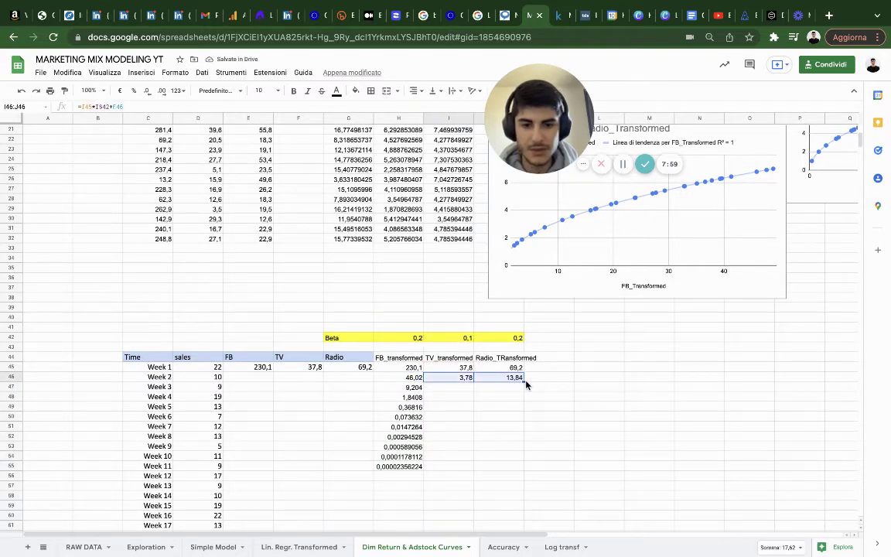
left_click_drag(525, 382, 517, 467)
left_click(595, 456)
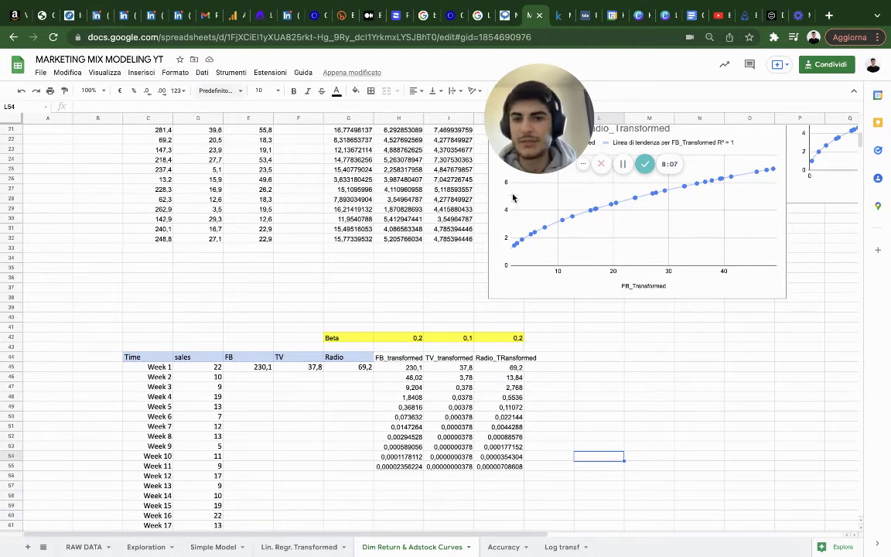
- Insert a new chart beside the table with data range C44:J55
left_click(141, 72)
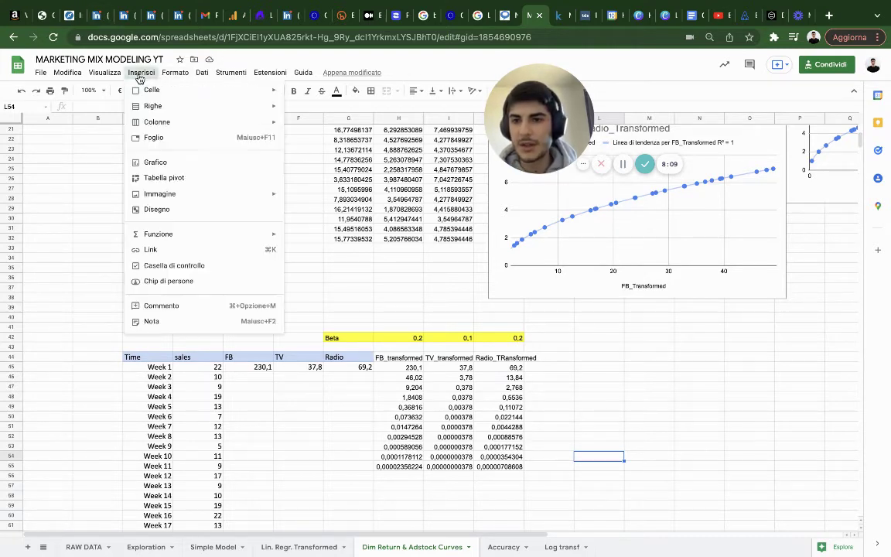
left_click(166, 160)
left_click_drag(402, 266, 504, 339)
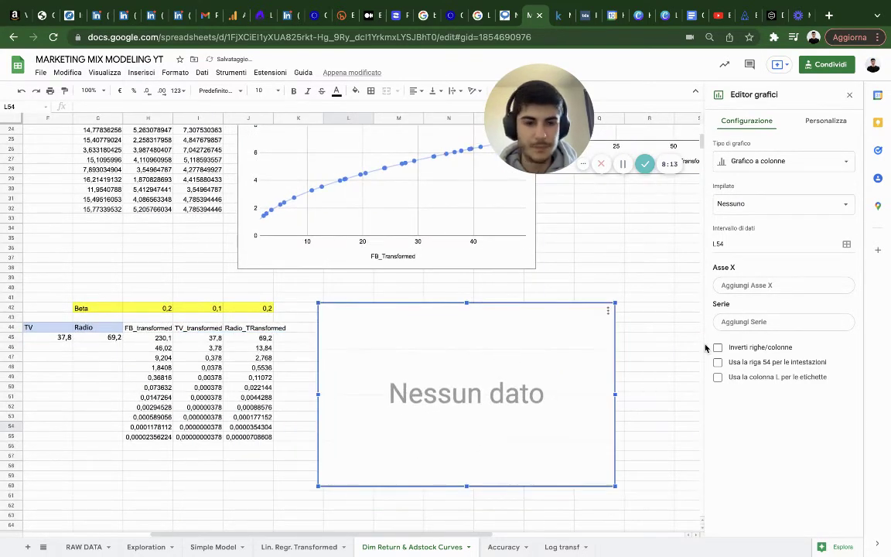
left_click(846, 243)
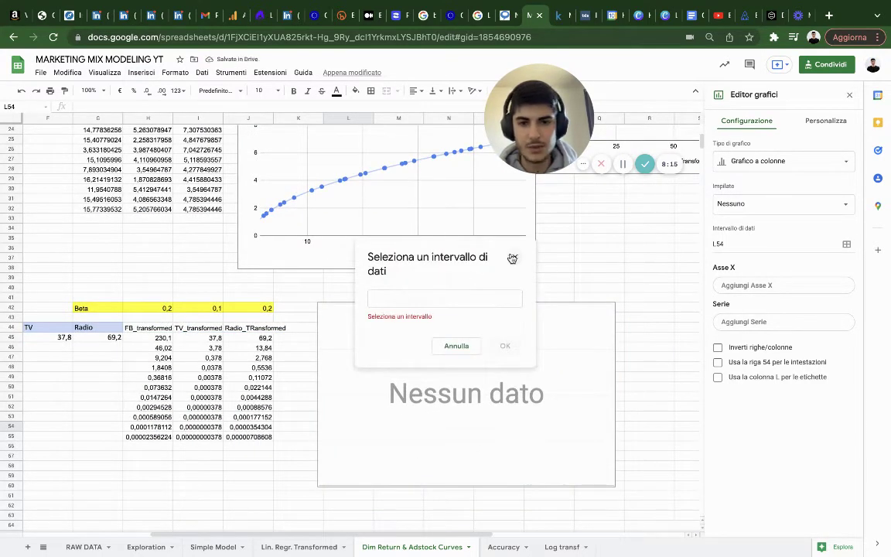
left_click(515, 256)
left_click(846, 244)
scroll(89, 357, "left", 5)
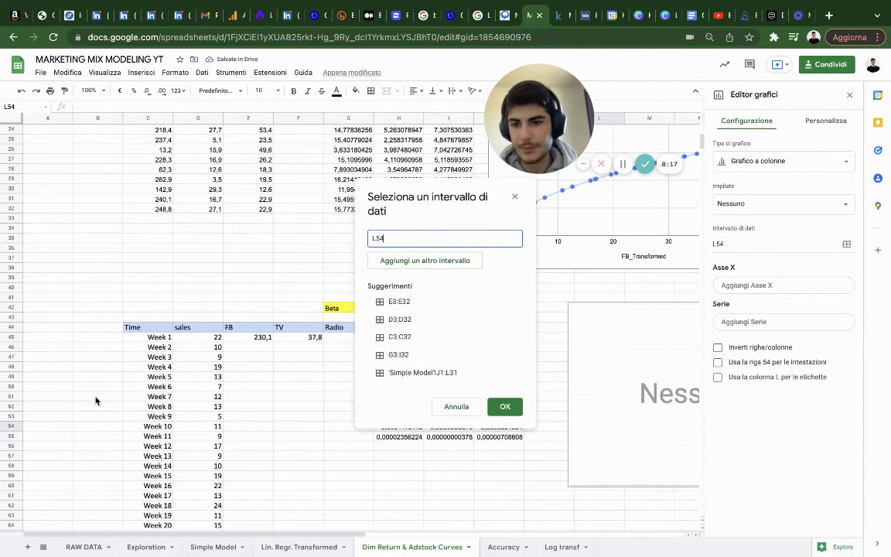
left_click(149, 328)
left_click_drag(242, 371, 493, 267)
left_click(505, 405)
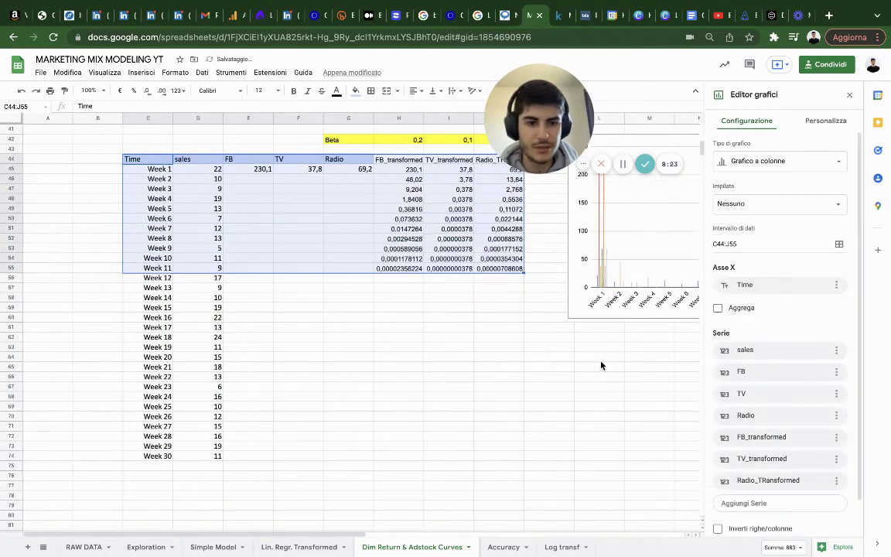
scroll(601, 363, "right", 5)
scroll(611, 360, "up", 3)
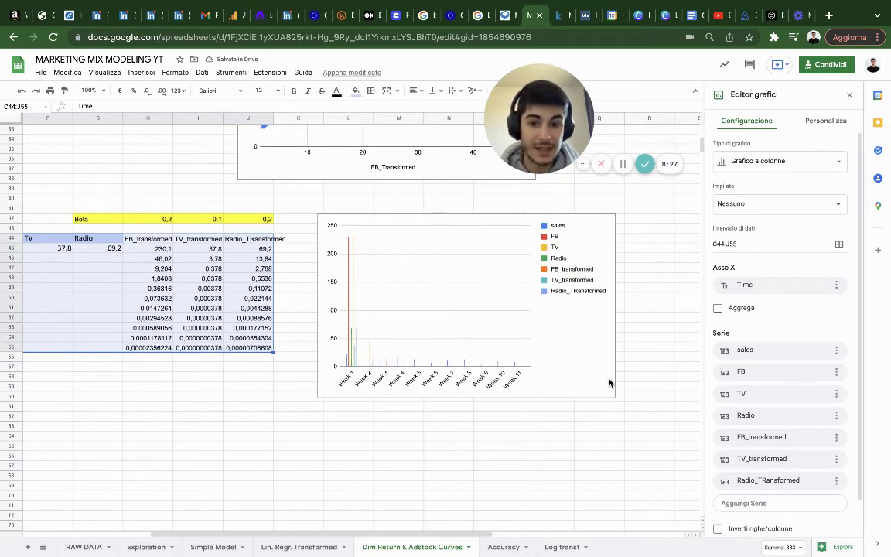
- Remove the sales, FB, TV, Radio, TV_transformed and Radio_TRansformed series from the chart
left_click(836, 353)
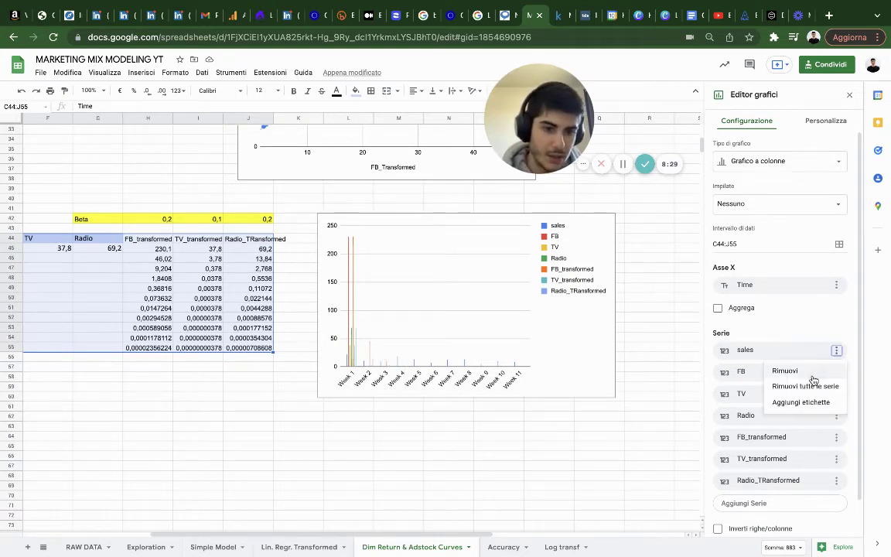
left_click(809, 369)
left_click(836, 352)
left_click(804, 370)
left_click(844, 350)
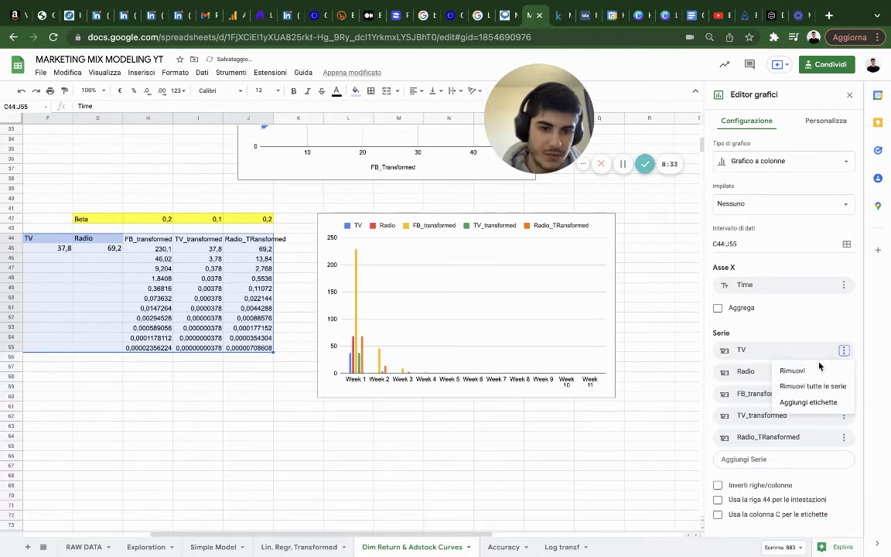
left_click(801, 370)
left_click(843, 352)
left_click(808, 371)
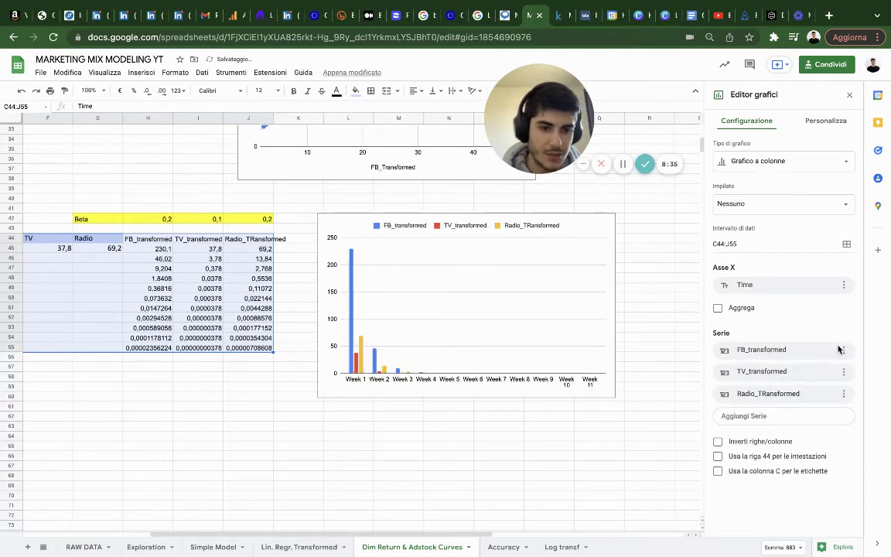
left_click(841, 373)
left_click(792, 392)
left_click(838, 374)
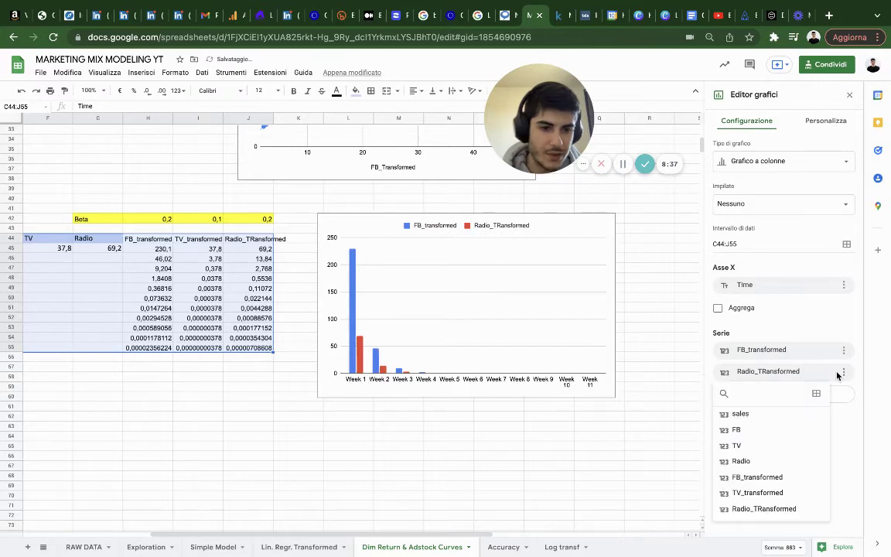
left_click(843, 372)
left_click(801, 392)
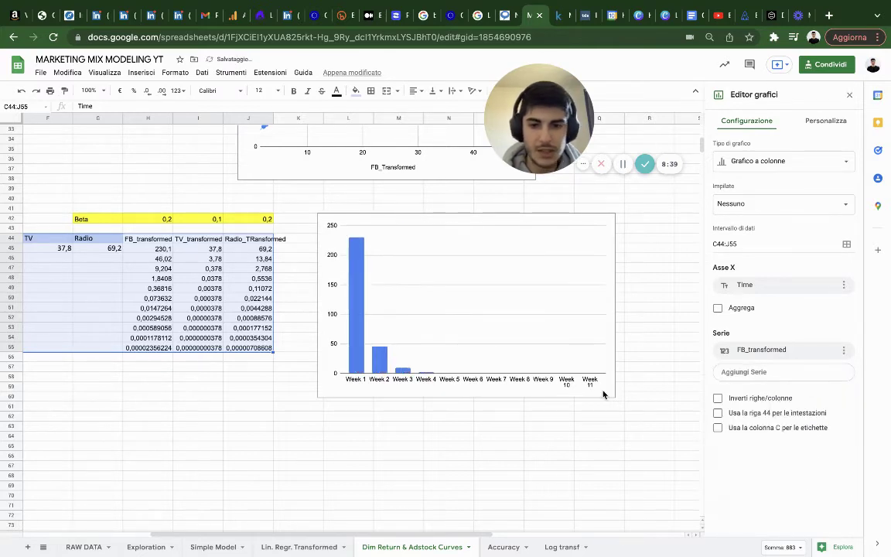
- Switch the FB_transformed chart to a scatter chart
scroll(603, 395, "up", 3)
scroll(603, 395, "up", 2)
left_click(781, 161)
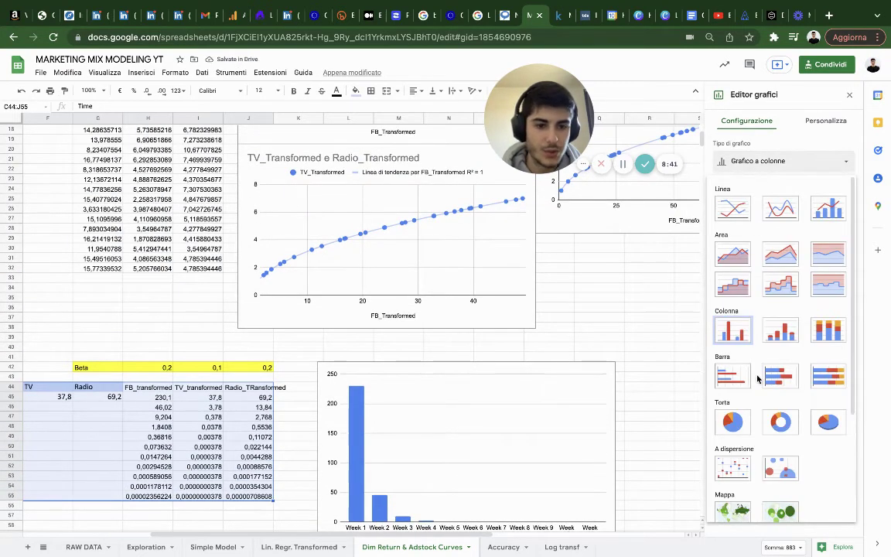
left_click(734, 468)
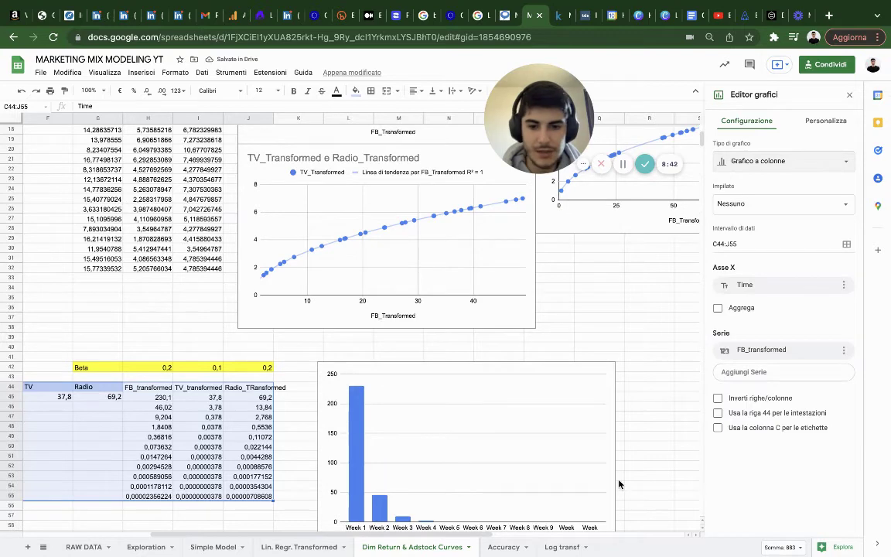
left_click(772, 161)
scroll(727, 372, "down", 4)
left_click(728, 466)
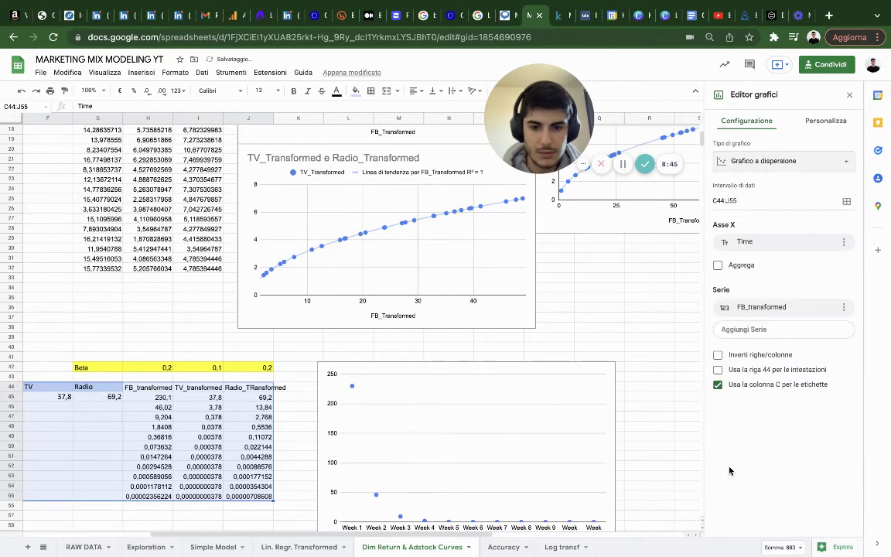
- Add a moving-average (Media mobile) trendline to the FB_transformed series
left_click(824, 121)
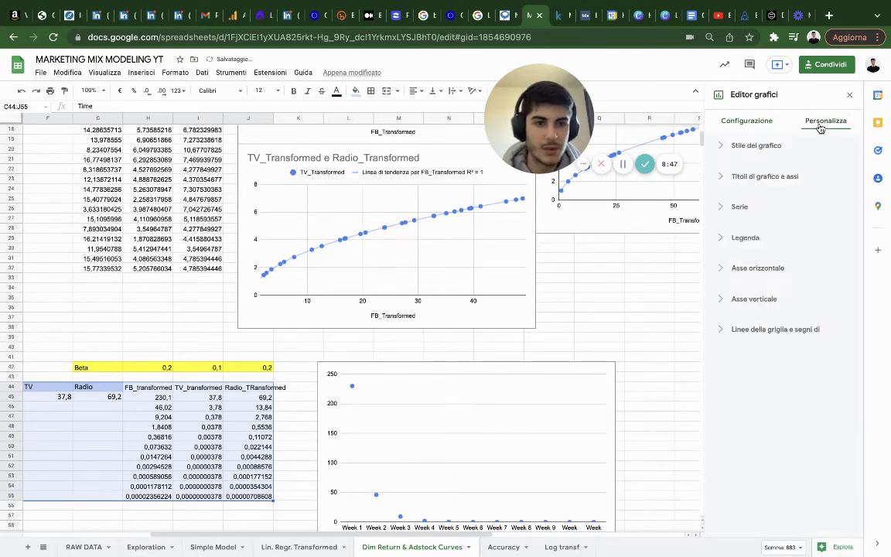
left_click(739, 207)
scroll(747, 404, "down", 3)
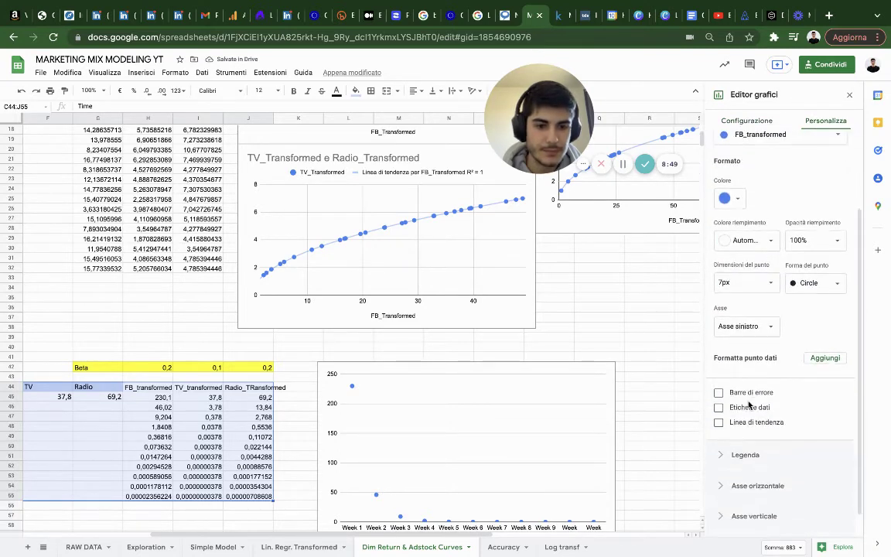
left_click(719, 418)
scroll(742, 348, "down", 1)
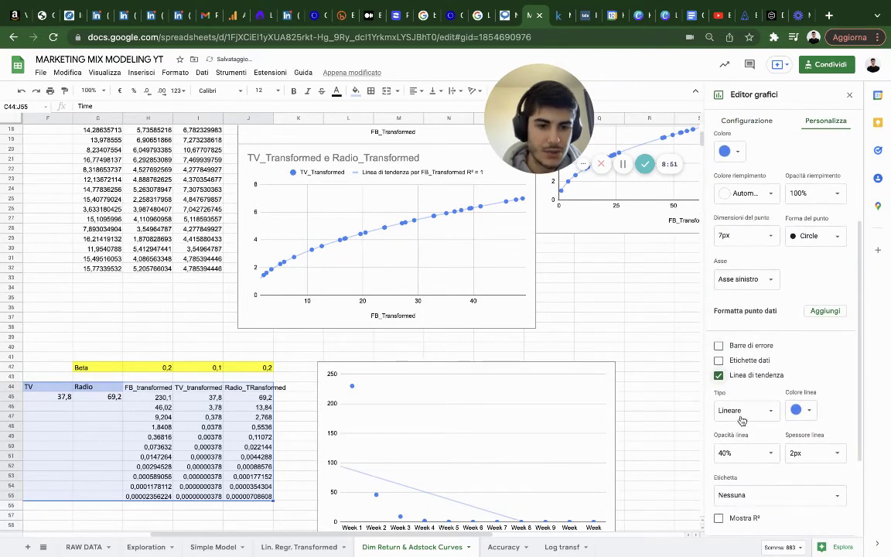
left_click(744, 410)
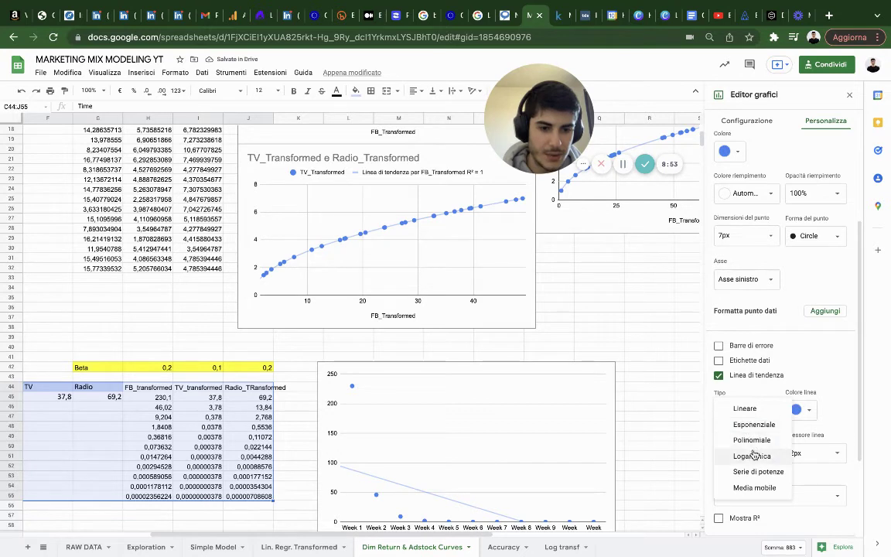
left_click(748, 487)
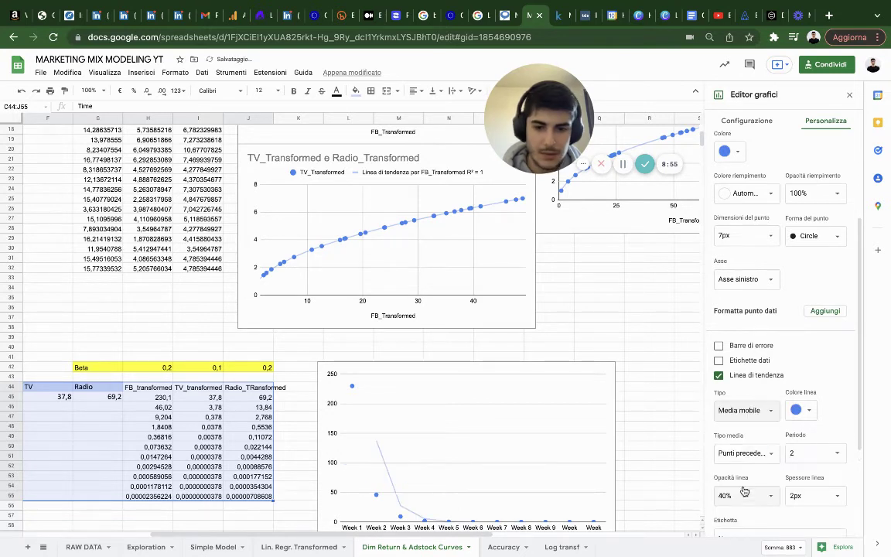
left_click(747, 411)
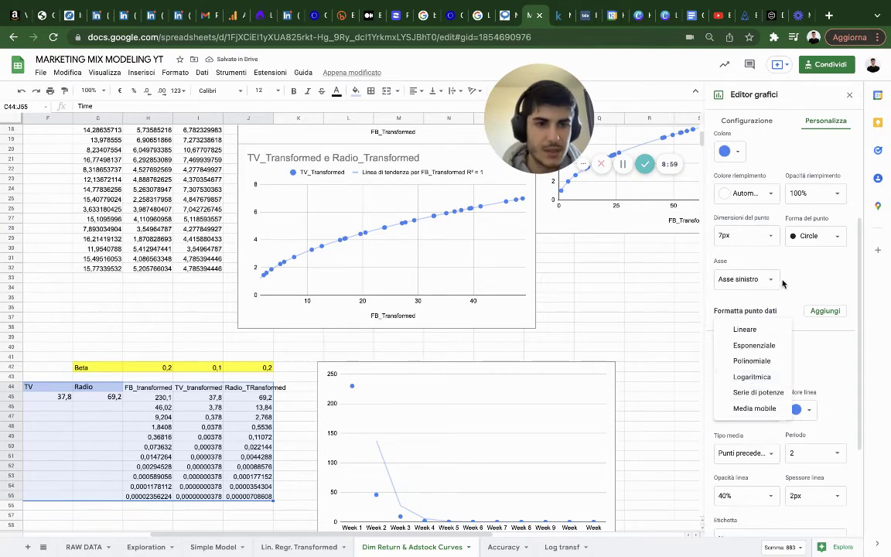
scroll(773, 201, "up", 3)
- Make the chart a smooth line chart (Grafico a linee smussate) and remove the trendline
left_click(747, 121)
left_click(781, 161)
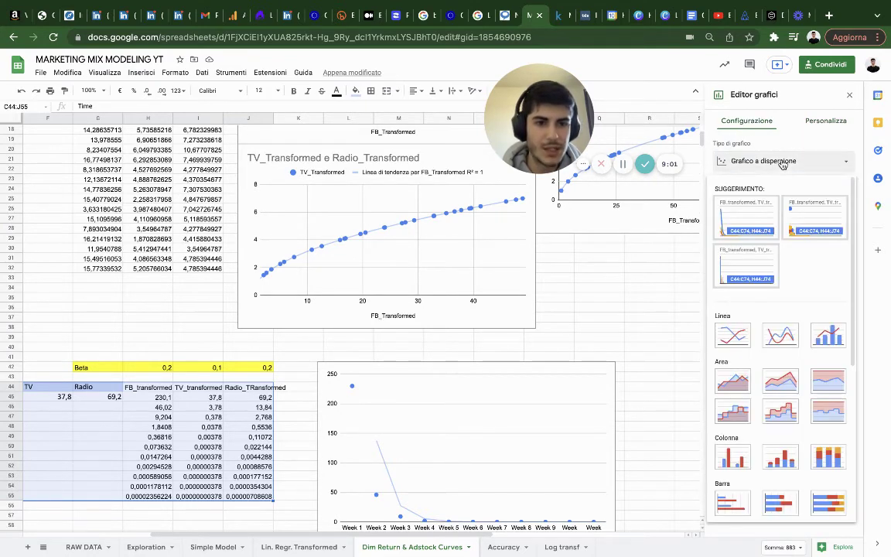
left_click(778, 342)
scroll(533, 415, "down", 1)
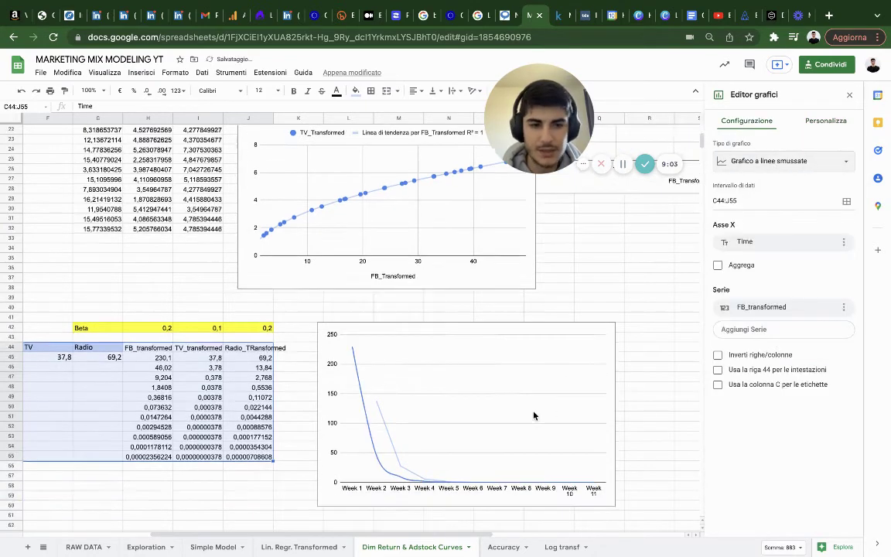
left_click(825, 121)
scroll(750, 400, "down", 1)
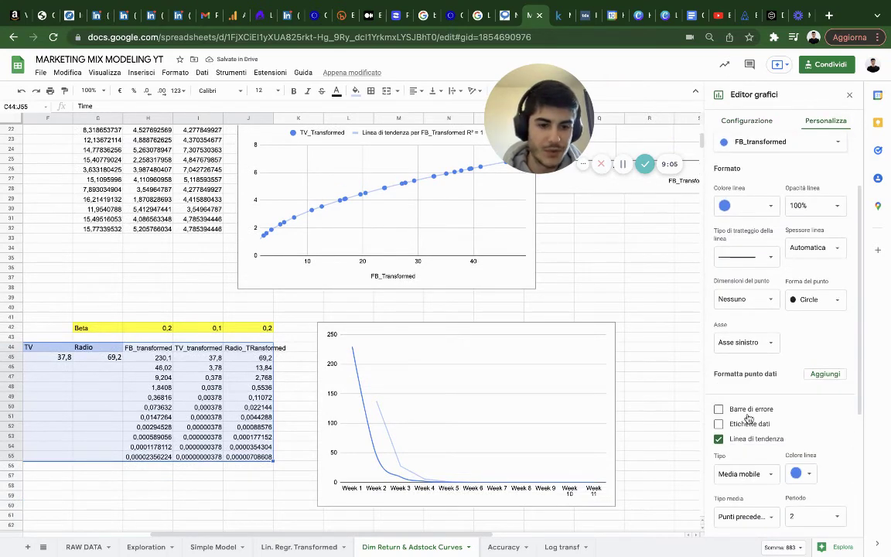
left_click(718, 439)
scroll(588, 495, "down", 3)
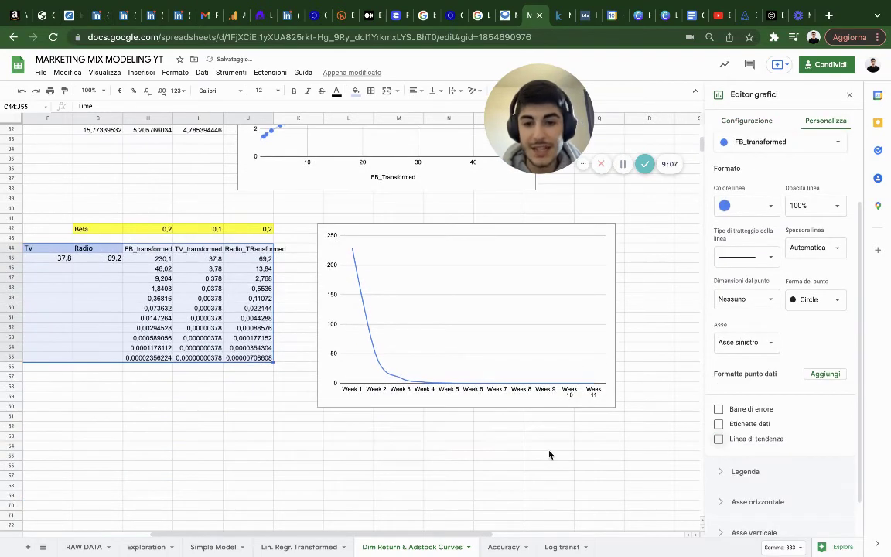
left_click(363, 234)
left_click(364, 234)
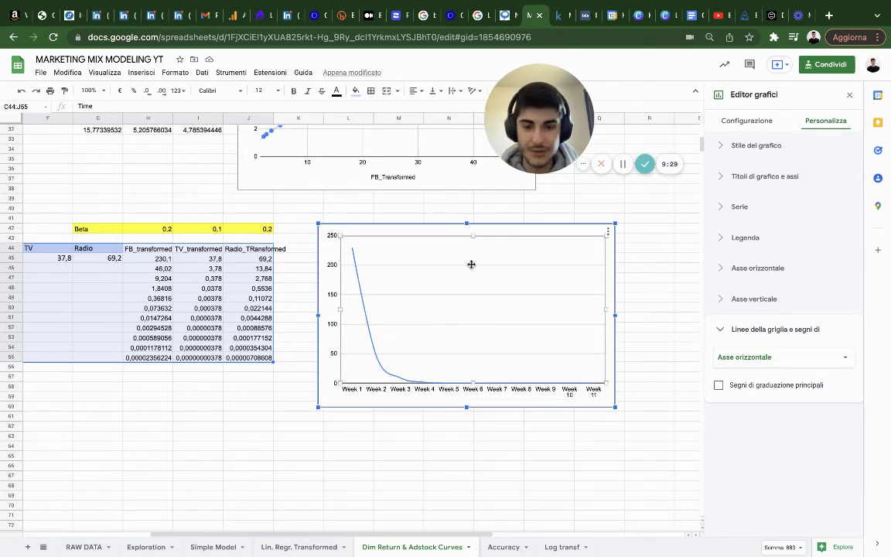
- Paste a copy of the FB chart below it and switch its series to TV_transformed
key("Escape")
left_click(334, 423)
key("ctrl+v")
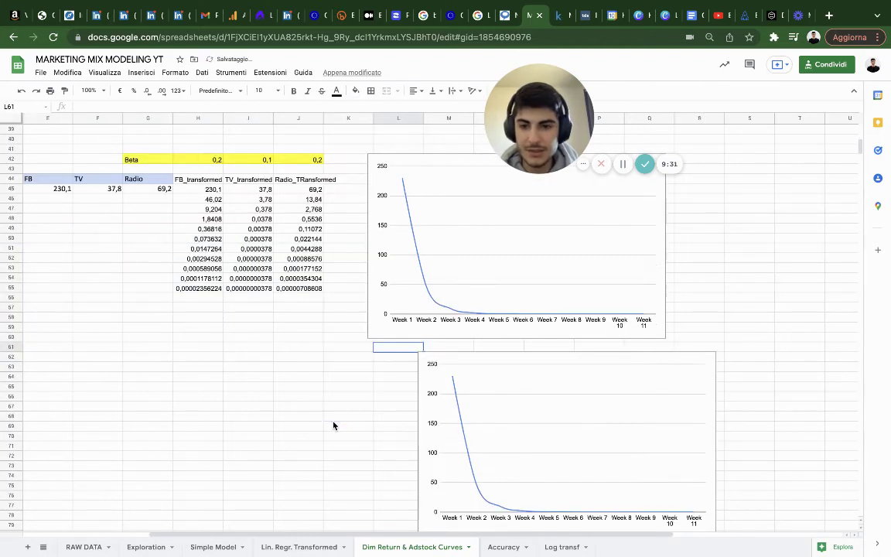
left_click_drag(500, 365, 450, 355)
double_click(450, 354)
left_click(762, 307)
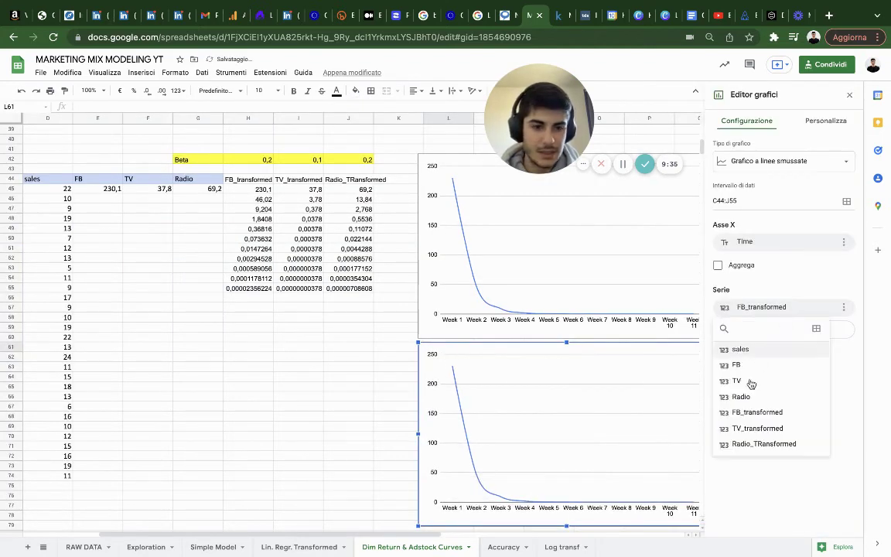
left_click(744, 428)
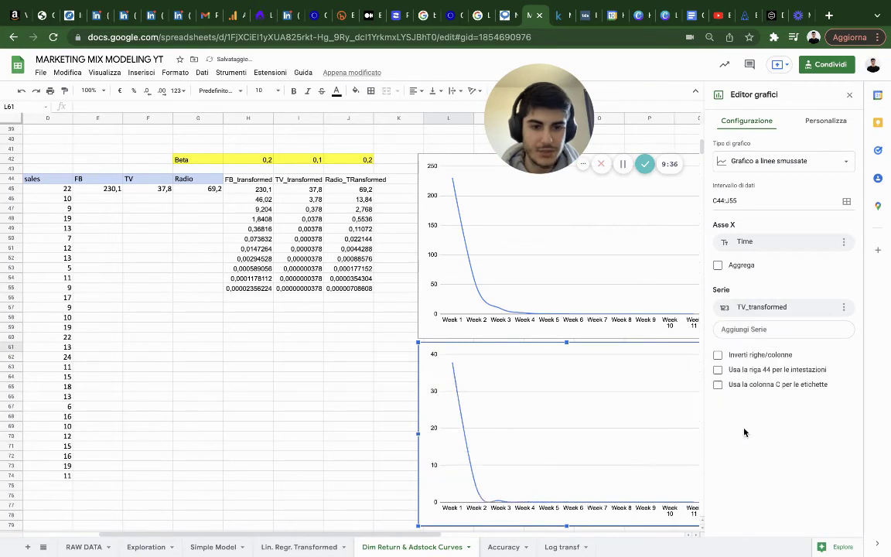
left_click(380, 425)
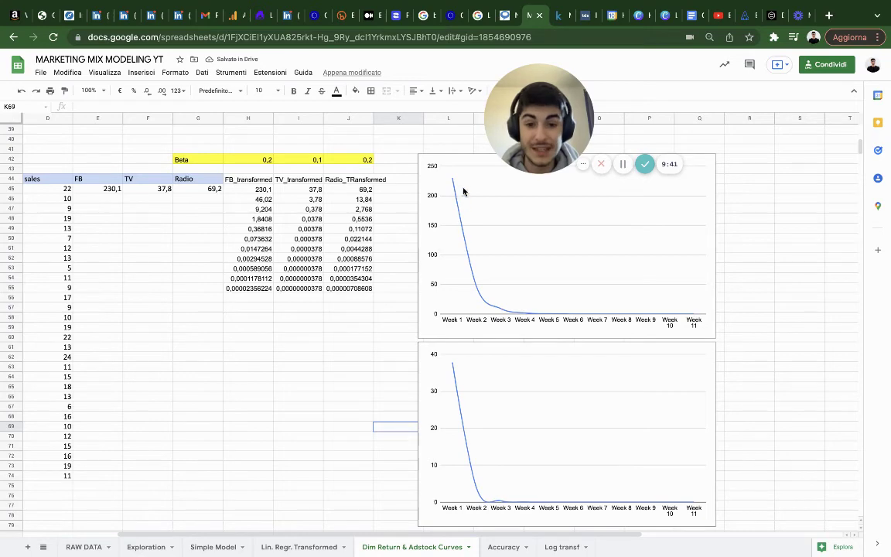
- Copy the TV_transformed chart and paste another copy just beneath it
scroll(484, 363, "down", 5)
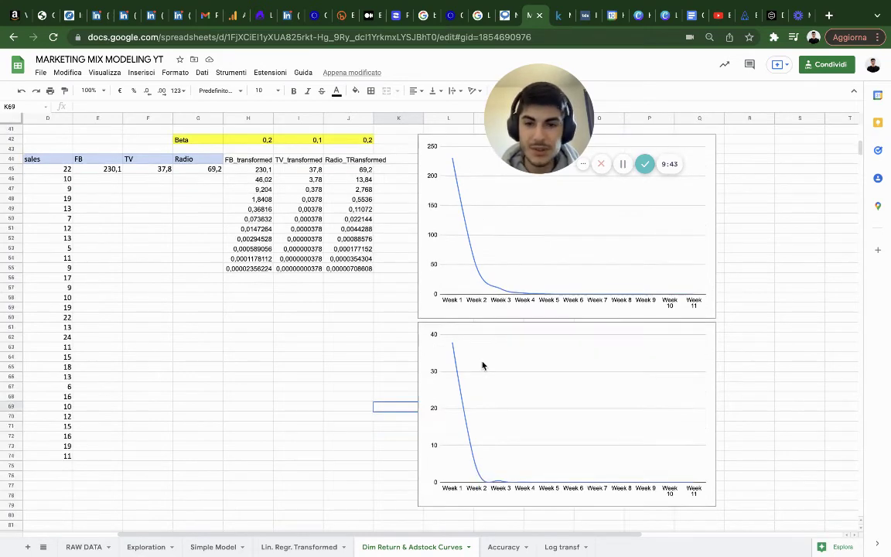
left_click(552, 271)
key("ctrl+c")
left_click(443, 358)
key("ctrl+v")
left_click_drag(619, 371, 573, 347)
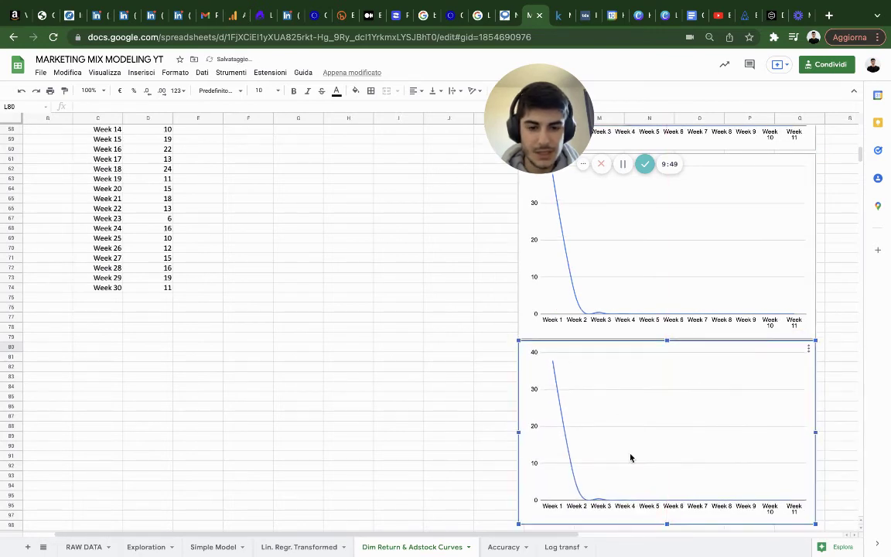
- Change the newest chart's series from TV_transformed to Radio_TRansformed
double_click(668, 362)
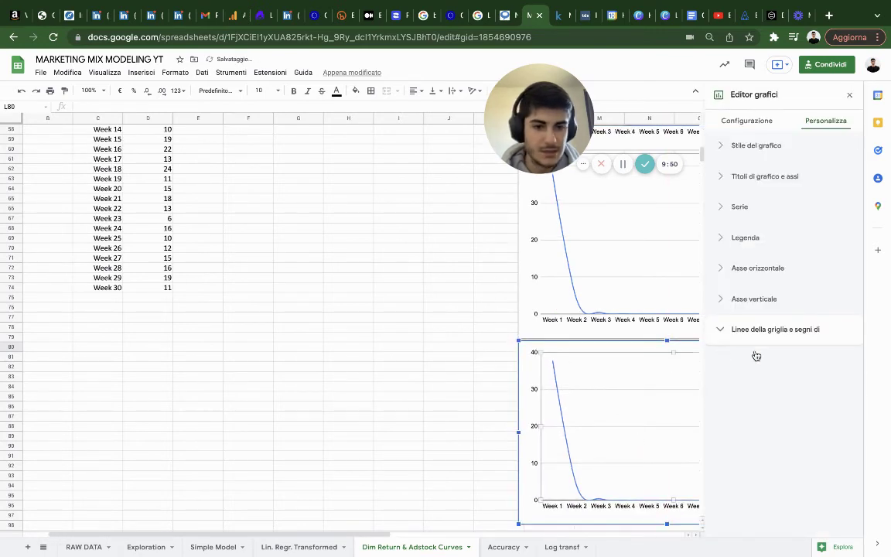
left_click(741, 121)
left_click(781, 308)
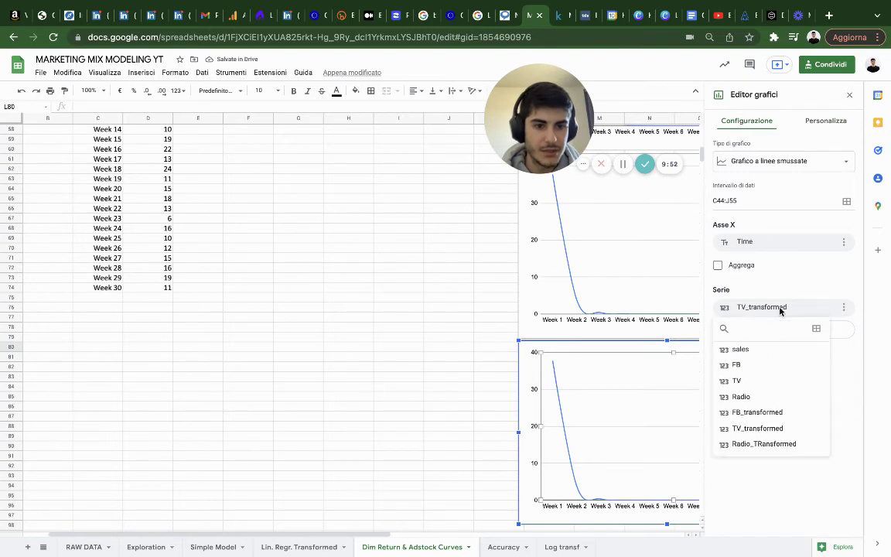
left_click(758, 442)
left_click(436, 419)
scroll(435, 417, "right", 3)
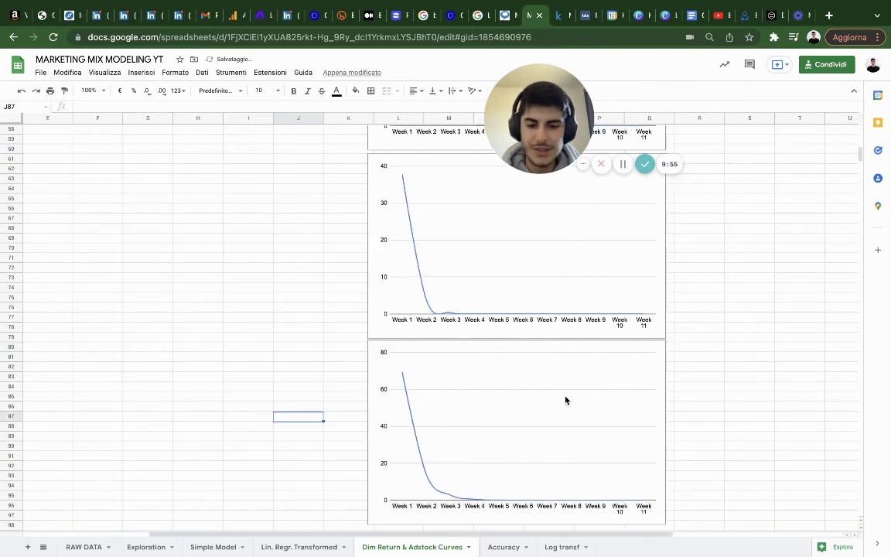
scroll(486, 400, "up", 15)
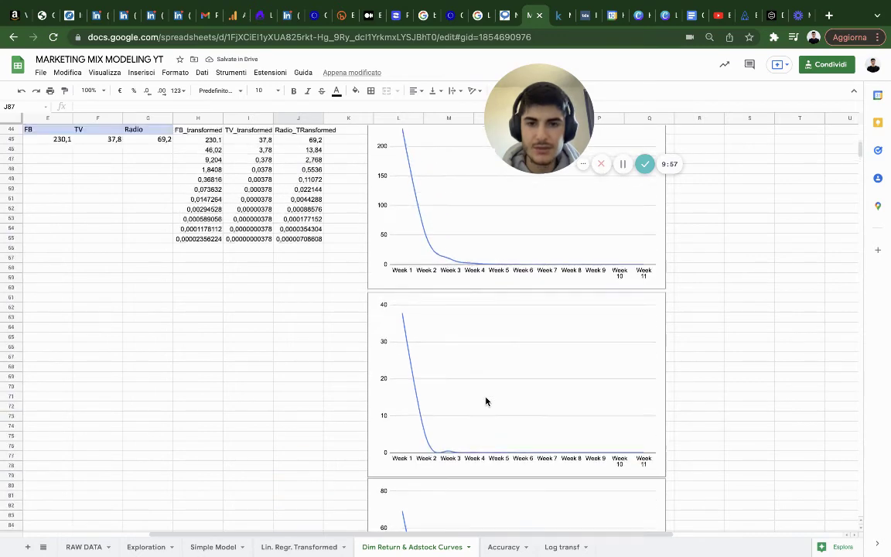
scroll(486, 401, "down", 18)
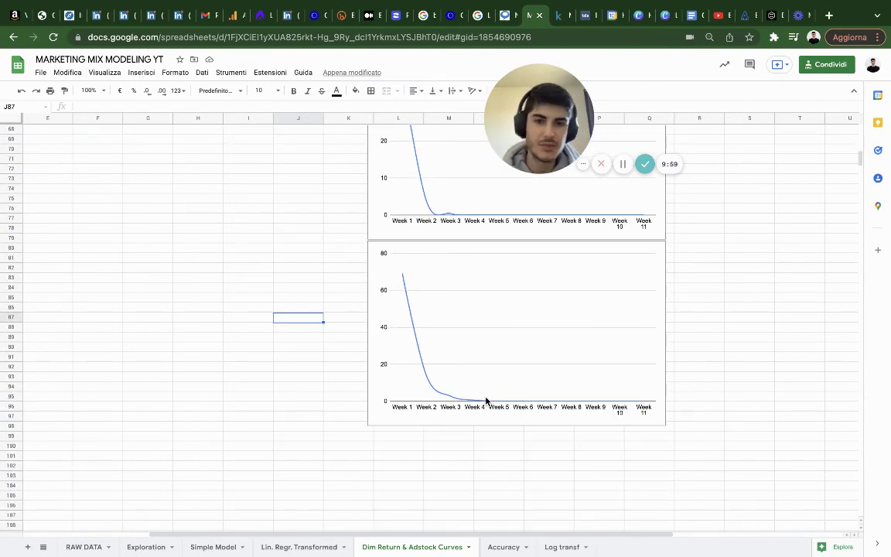
- Drag the Radio_TRansformed chart up to sit right of the TV_transformed chart
scroll(485, 400, "up", 5)
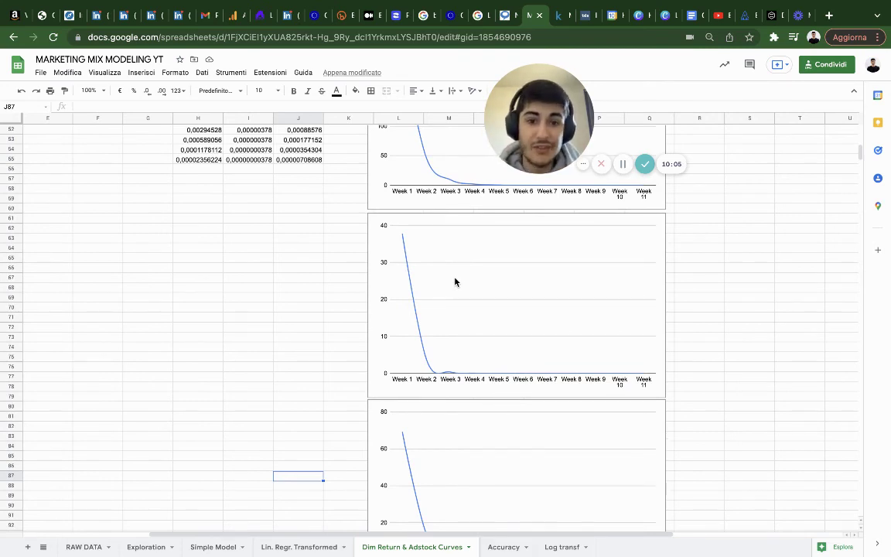
scroll(455, 282, "up", 3)
scroll(455, 282, "down", 5)
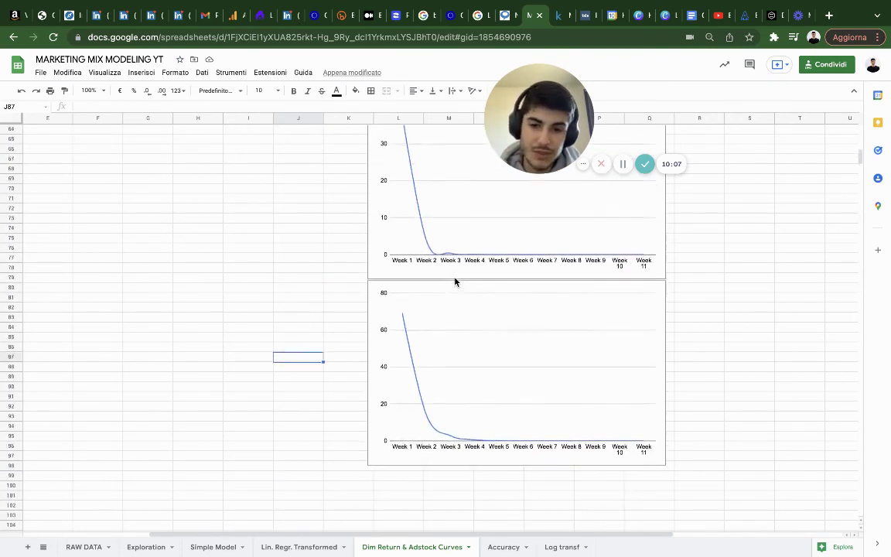
scroll(455, 282, "up", 5)
scroll(455, 281, "down", 5)
scroll(454, 281, "up", 8)
scroll(455, 281, "down", 6)
scroll(455, 282, "left", 3)
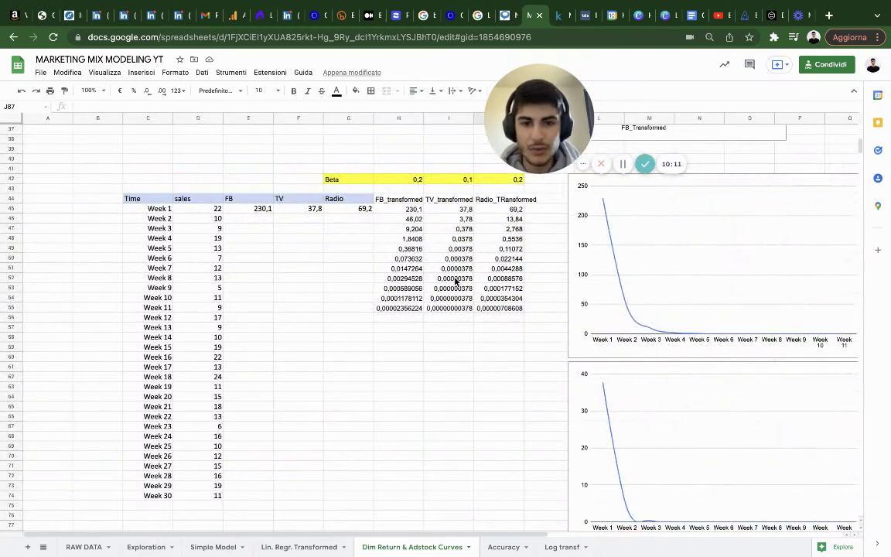
scroll(455, 281, "down", 3)
scroll(455, 282, "right", 4)
scroll(356, 450, "down", 2)
left_click(356, 451)
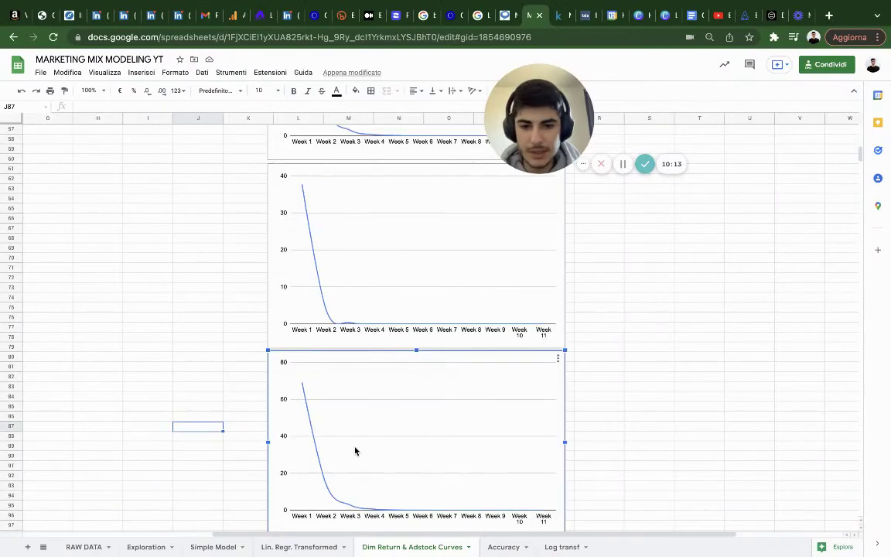
left_click_drag(355, 451, 700, 254)
scroll(700, 254, "up", 5)
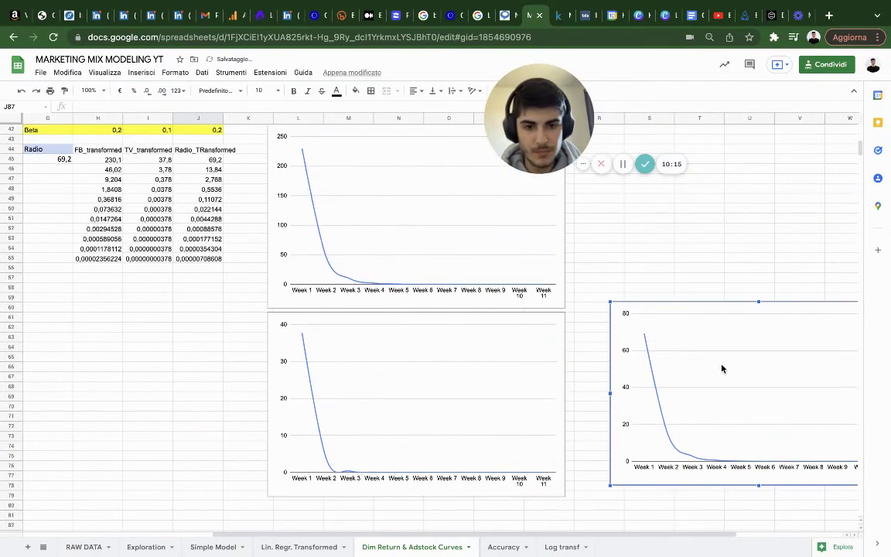
left_click_drag(721, 368, 677, 380)
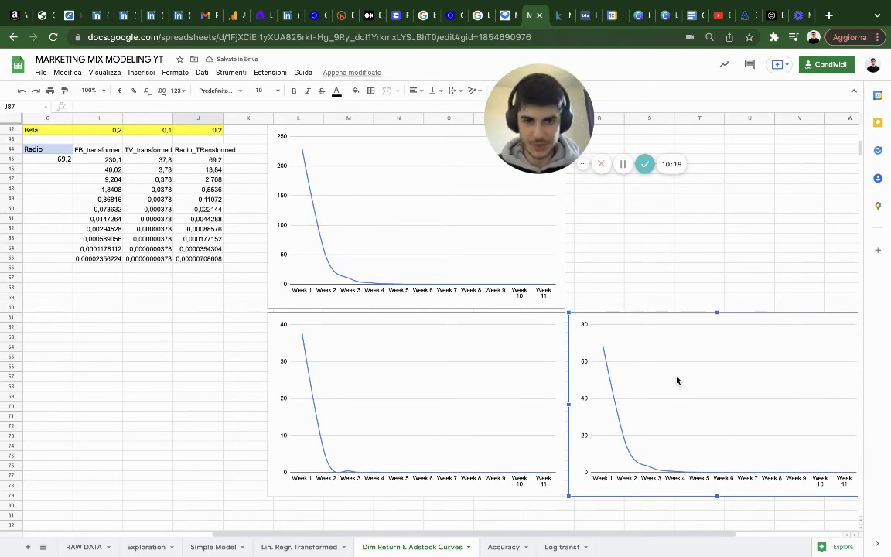